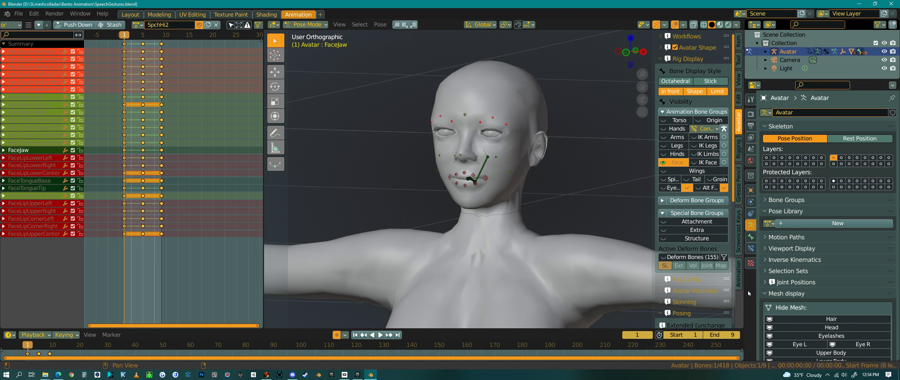
# Show the Pose Library sidebar panel and split the Action Editor area to add an Asset Browser below it
pyautogui.click(739, 274)
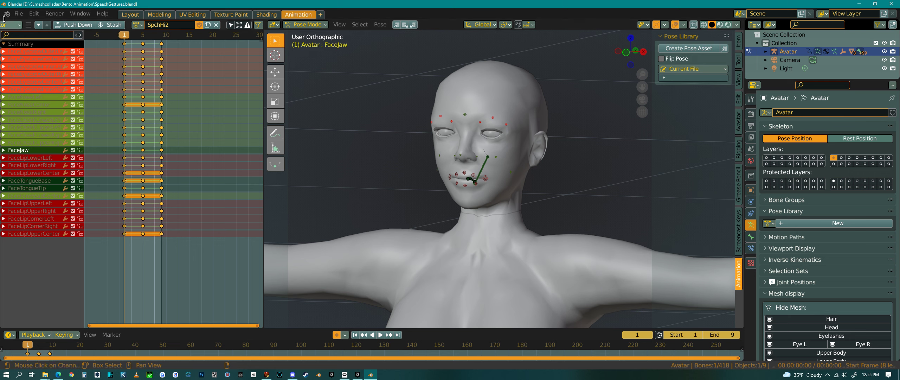
pyautogui.scroll(3, 4, 24)
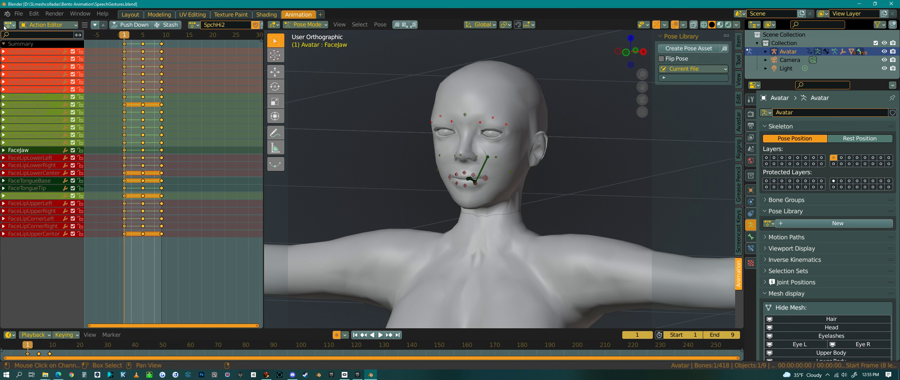
pyautogui.moveTo(1, 24); pyautogui.dragTo(13, 191)
pyautogui.click(13, 198)
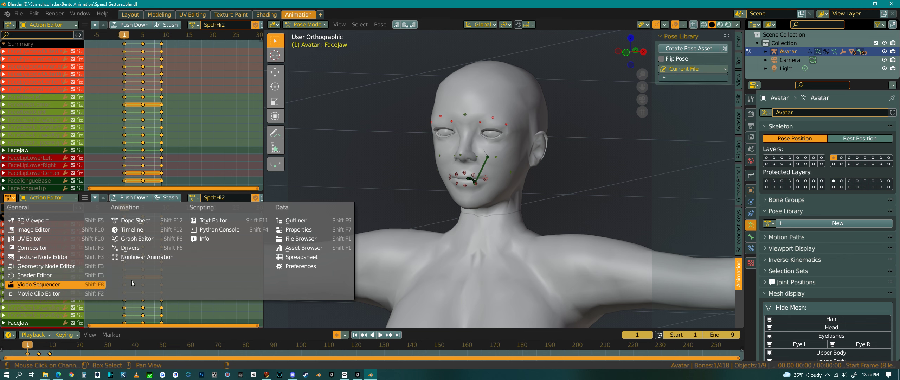
pyautogui.click(305, 248)
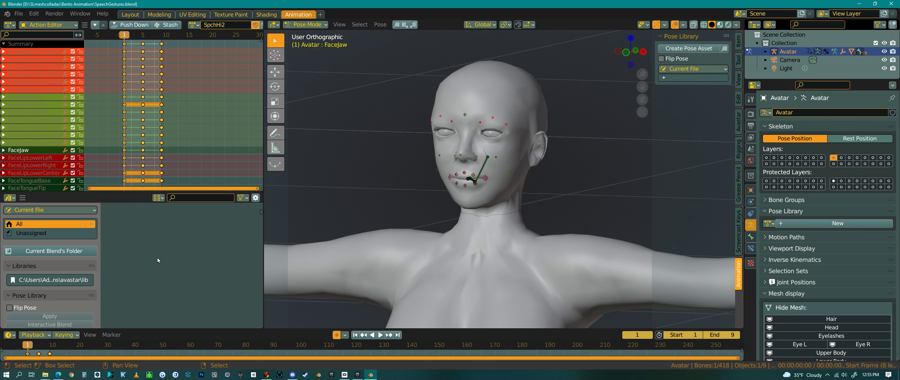
# Browse the Unassigned and All catalogs and narrow the Asset Browser's side region
pyautogui.click(44, 233)
pyautogui.click(45, 225)
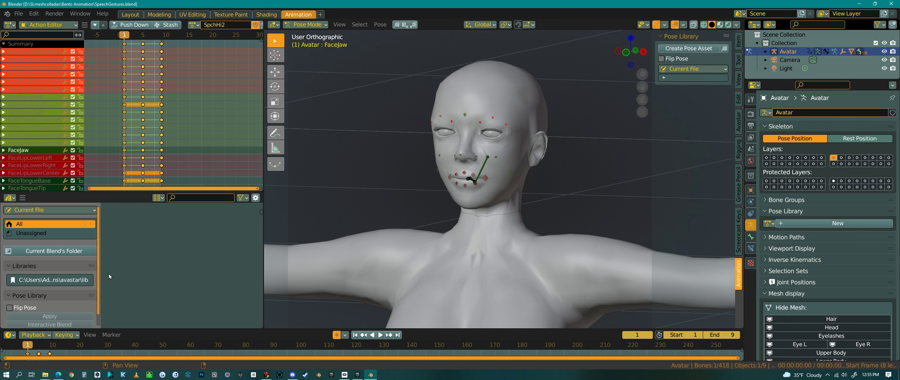
pyautogui.moveTo(100, 268); pyautogui.dragTo(82, 266)
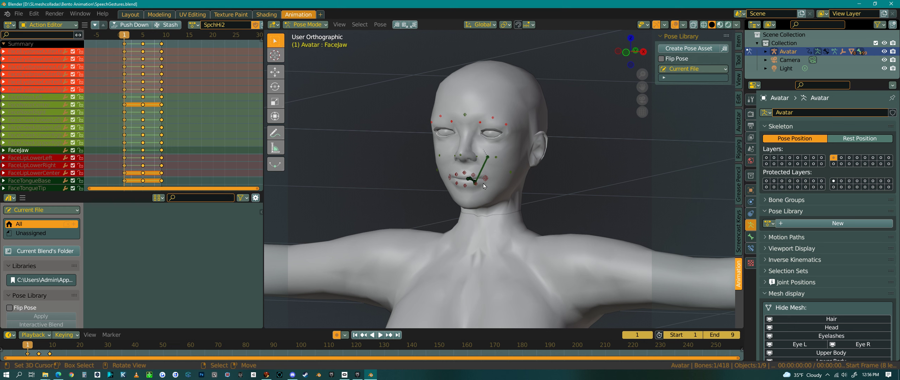
# Switch to the camera view and select the camera
pyautogui.press('KP_0')
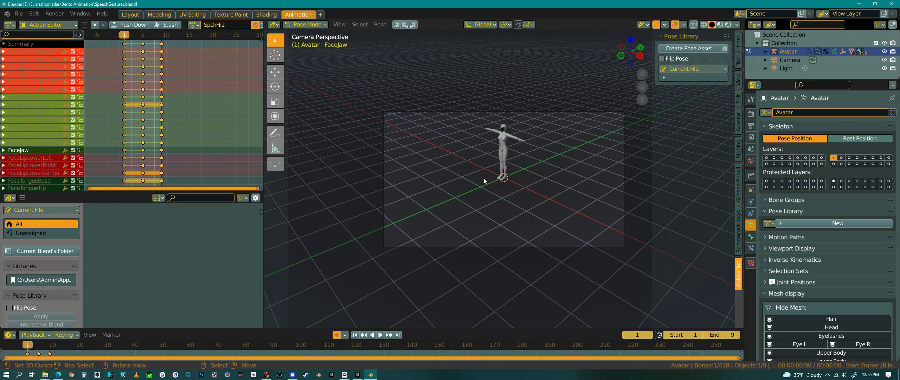
pyautogui.click(624, 133)
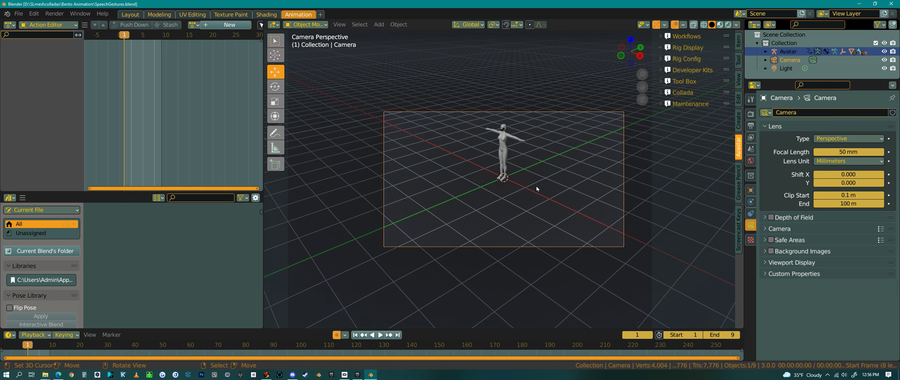
# Move the camera next to the avatar
pyautogui.moveTo(590, 192); pyautogui.dragTo(598, 208, button='middle')
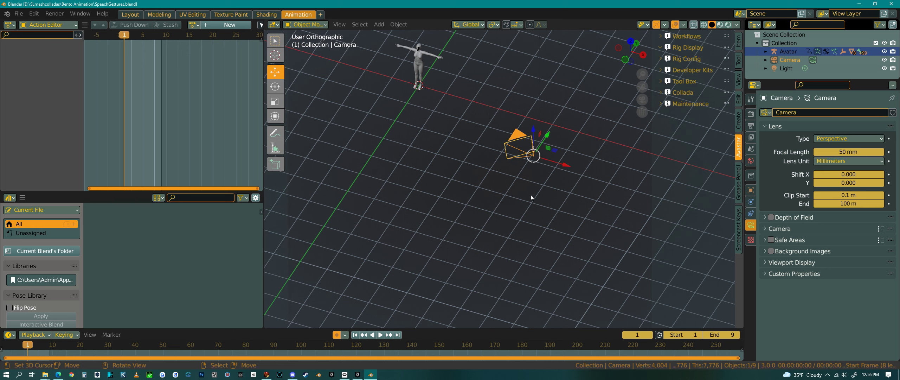
pyautogui.moveTo(532, 158); pyautogui.dragTo(654, 190, button='middle')
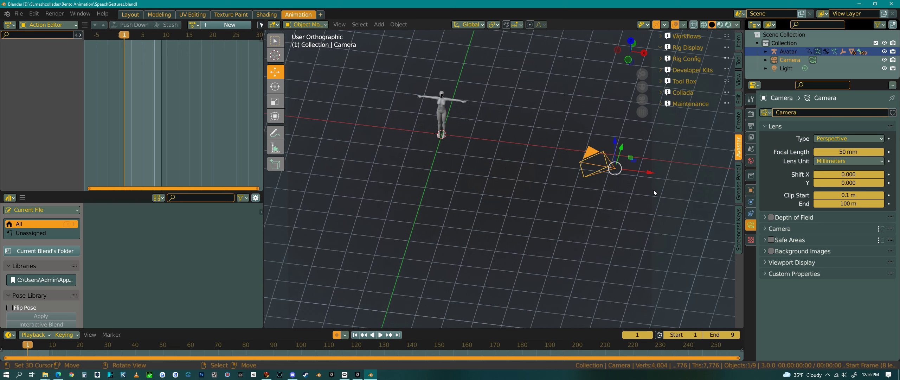
pyautogui.moveTo(649, 175); pyautogui.dragTo(475, 164)
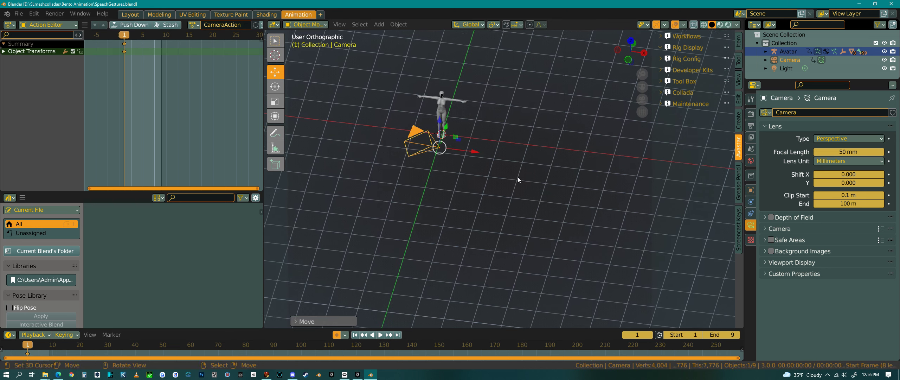
# Reposition the camera above the avatar's head, then undo the last adjustment
pyautogui.moveTo(517, 177); pyautogui.dragTo(465, 151, button='middle')
pyautogui.moveTo(474, 144); pyautogui.dragTo(614, 128)
pyautogui.moveTo(585, 168); pyautogui.dragTo(627, 161, button='middle')
pyautogui.moveTo(606, 150); pyautogui.dragTo(618, 152)
pyautogui.moveTo(618, 151)
pyautogui.mouseDown(button='middle')
pyautogui.moveTo(624, 171)
pyautogui.moveTo(631, 159)
pyautogui.mouseUp(button='middle')
pyautogui.moveTo(598, 144); pyautogui.dragTo(585, 115)
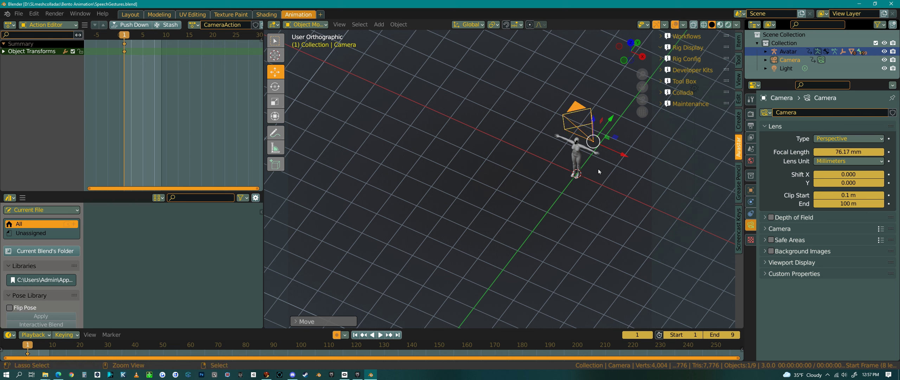
pyautogui.hotkey('ctrl', 'z')
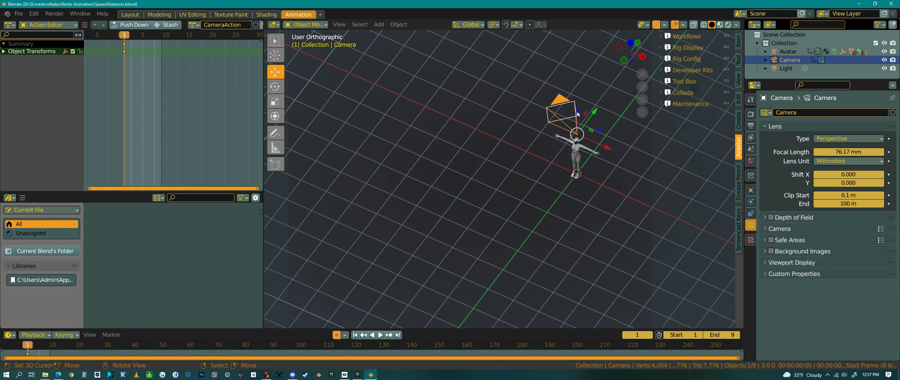
# Lower the camera along its vertical axis to chest height and look through it
pyautogui.moveTo(577, 111)
pyautogui.mouseDown(button='middle')
pyautogui.moveTo(588, 172)
pyautogui.moveTo(605, 159)
pyautogui.moveTo(576, 113)
pyautogui.mouseUp(button='middle')
pyautogui.moveTo(577, 115); pyautogui.dragTo(580, 169)
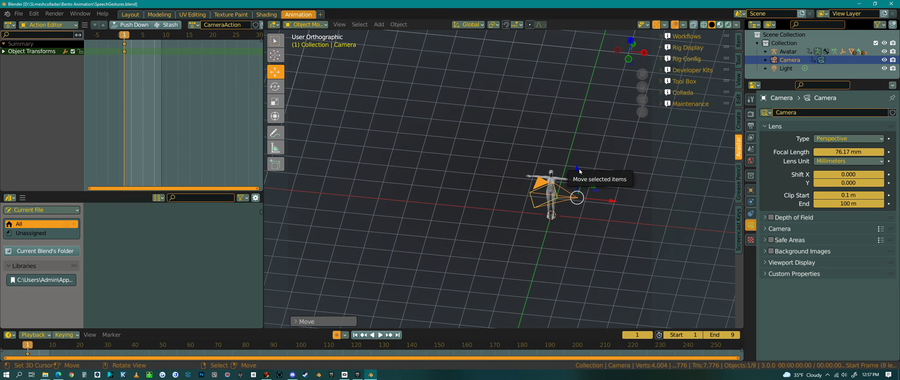
pyautogui.press('KP_0')
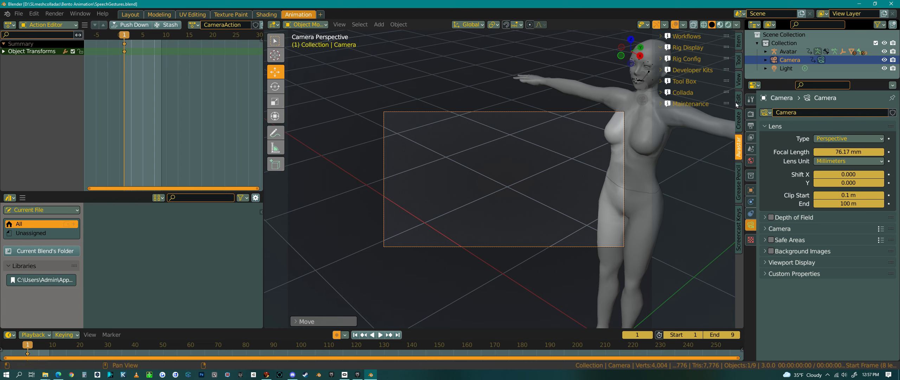
# Open the View sidebar and enable locking the Camera to View
pyautogui.click(739, 80)
pyautogui.click(692, 181)
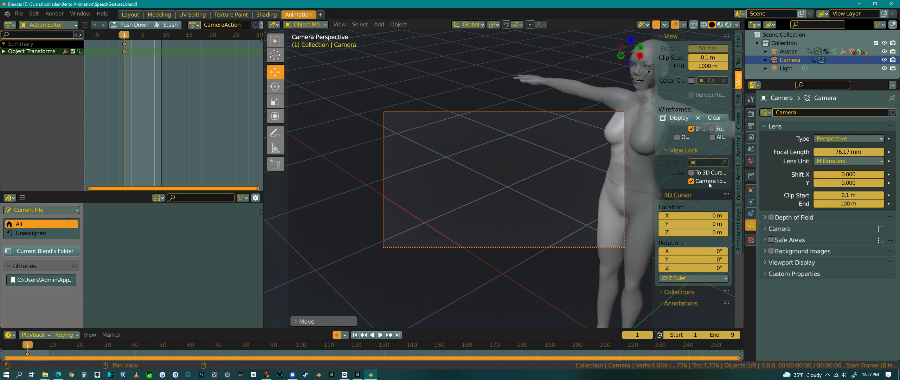
pyautogui.moveTo(654, 184); pyautogui.dragTo(649, 190)
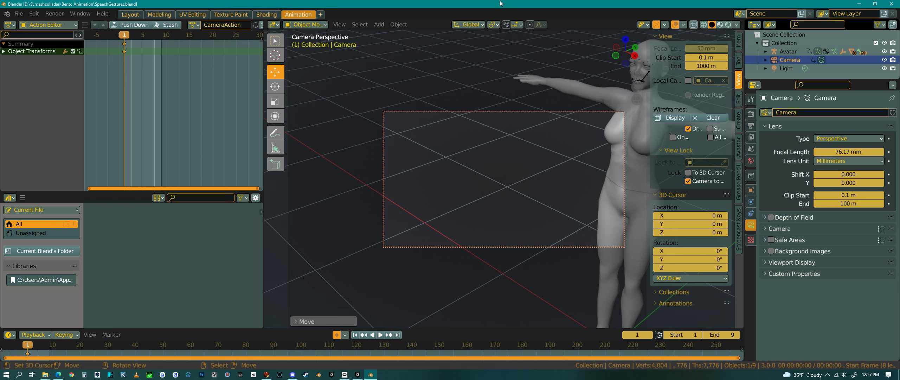
# Navigate the locked camera to frame the avatar's head and shoulders, then disable Camera to View
pyautogui.moveTo(525, 182); pyautogui.dragTo(551, 177, button='middle')
pyautogui.moveTo(541, 172); pyautogui.dragTo(537, 156, button='middle')
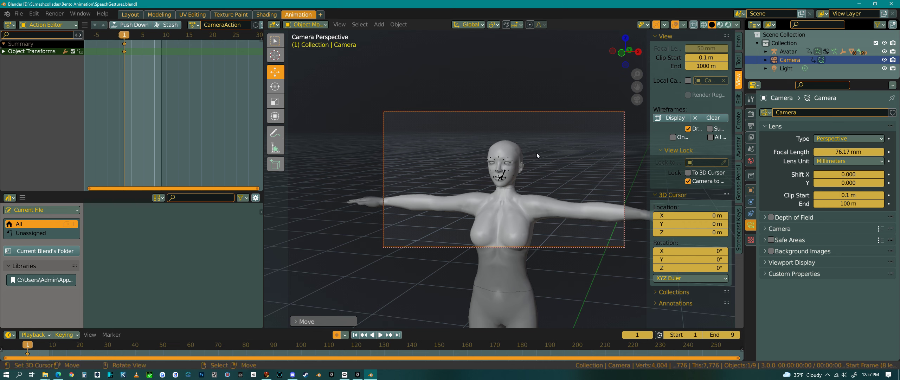
pyautogui.click(688, 181)
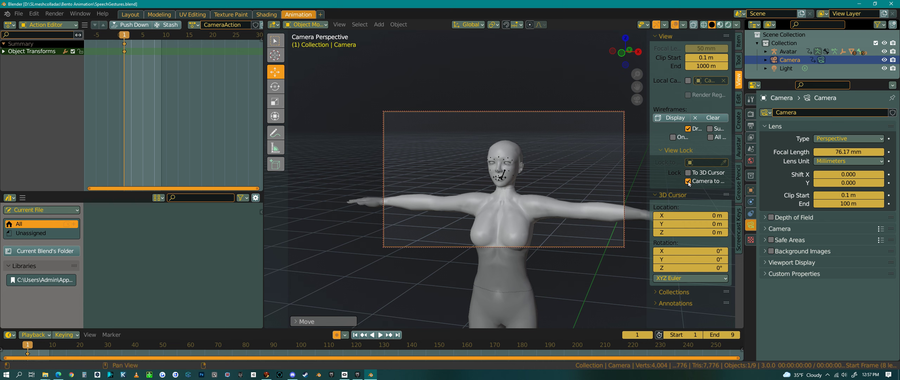
# Set the transform orientation to Normal
pyautogui.moveTo(529, 195); pyautogui.dragTo(460, 195, button='middle')
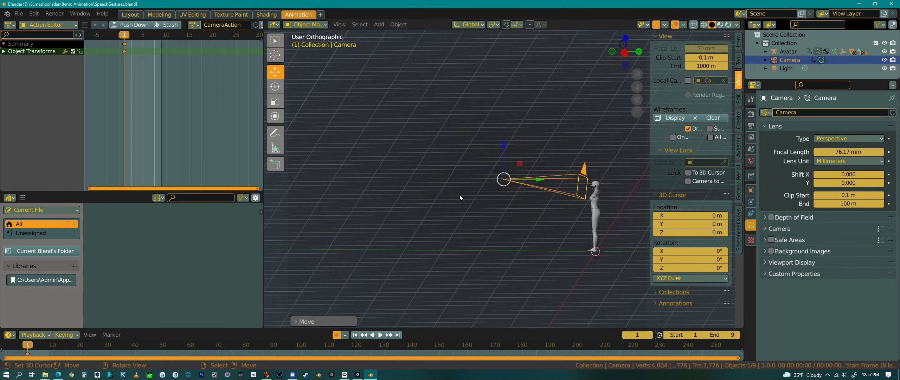
pyautogui.keyDown('shift'); pyautogui.moveTo(582, 227); pyautogui.dragTo(503, 217, button='middle'); pyautogui.keyUp('shift')
pyautogui.scroll(3, 487, 144)
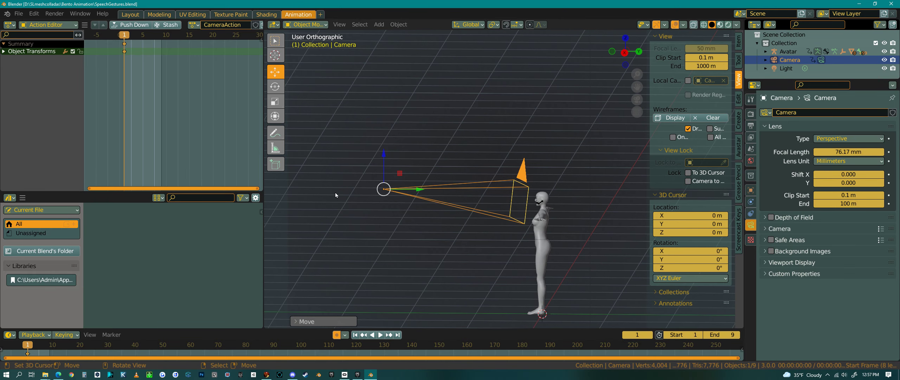
pyautogui.click(470, 24)
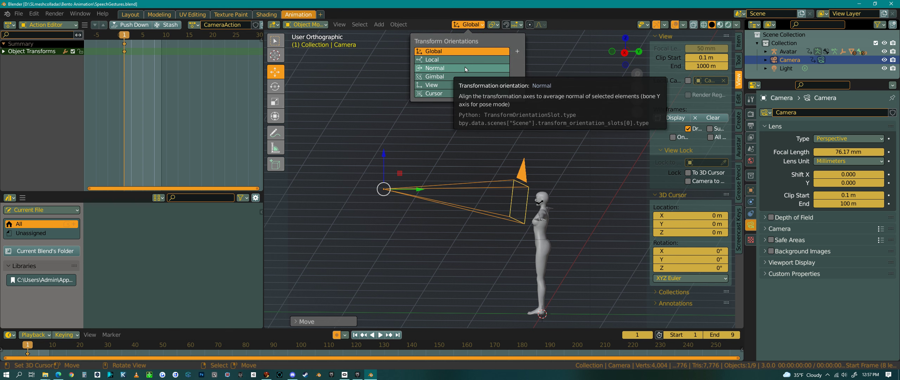
pyautogui.click(465, 68)
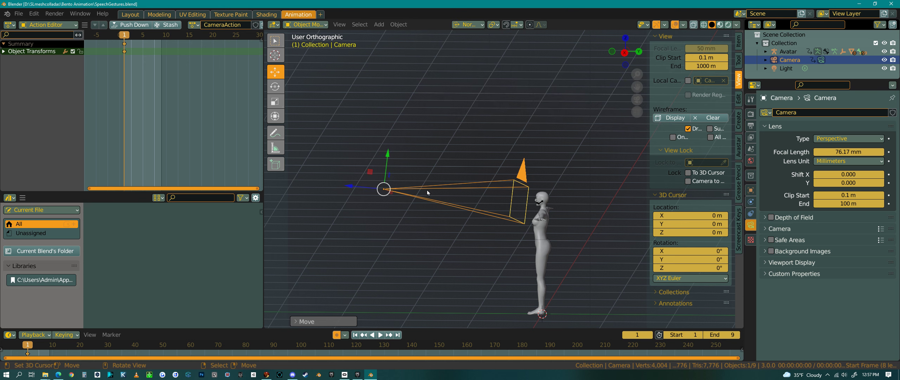
# Slide the camera along its local axis closer to the avatar's face
pyautogui.moveTo(427, 190); pyautogui.dragTo(375, 204, button='middle')
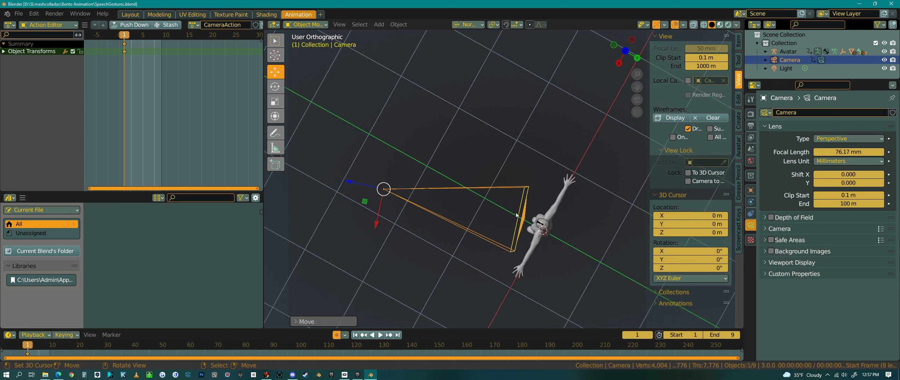
pyautogui.moveTo(527, 216); pyautogui.dragTo(350, 191, button='middle')
pyautogui.moveTo(349, 191); pyautogui.dragTo(396, 196)
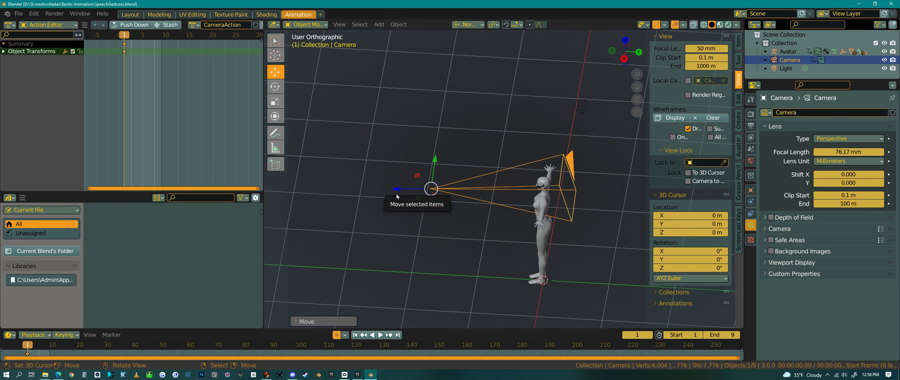
# Look through the camera and adjust its framing so the avatar's face sits centred
pyautogui.press('KP_0')
pyautogui.press('KP_0')
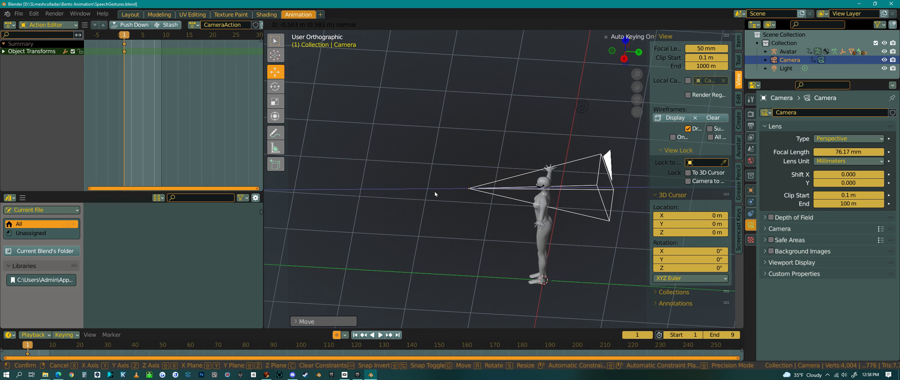
pyautogui.press('KP_0')
pyautogui.press('KP_0')
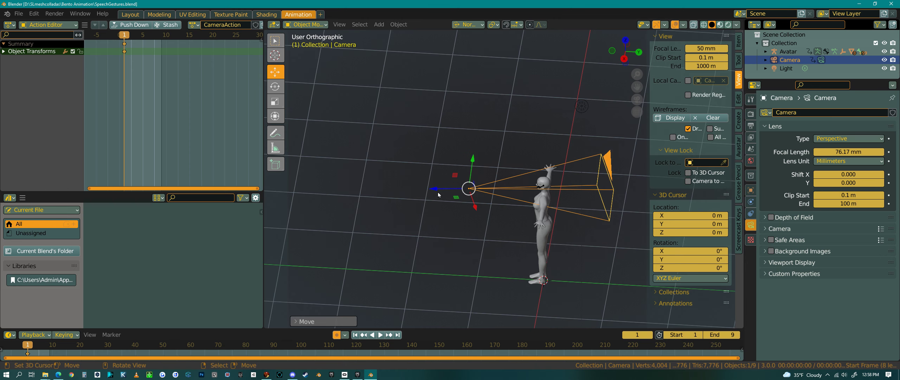
pyautogui.press('KP_0')
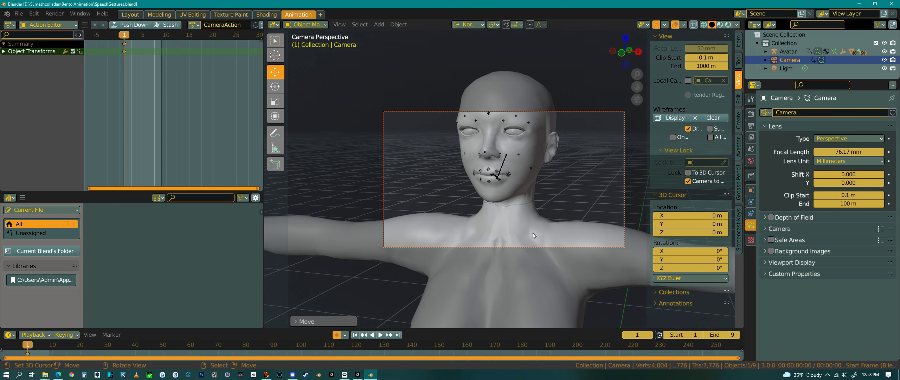
pyautogui.keyDown('shift'); pyautogui.moveTo(543, 196); pyautogui.dragTo(545, 215, button='middle'); pyautogui.keyUp('shift')
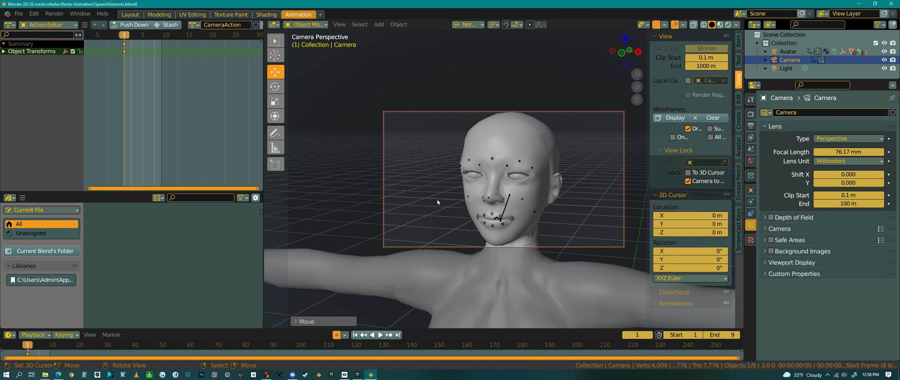
# Select the avatar's face bone and disable Camera to View
pyautogui.click(507, 211)
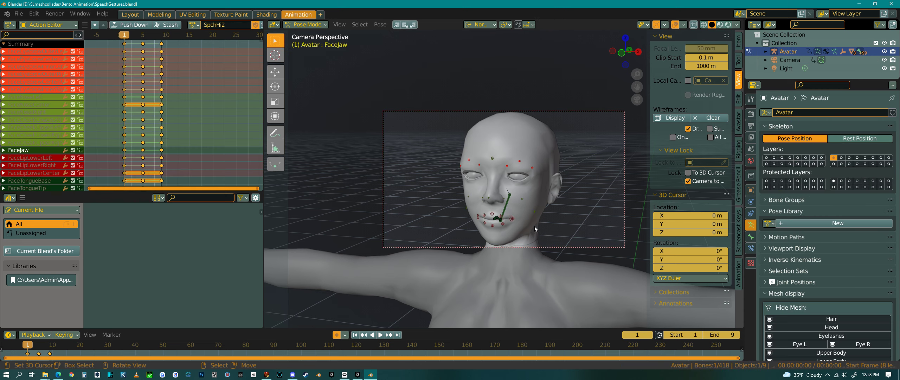
pyautogui.click(689, 181)
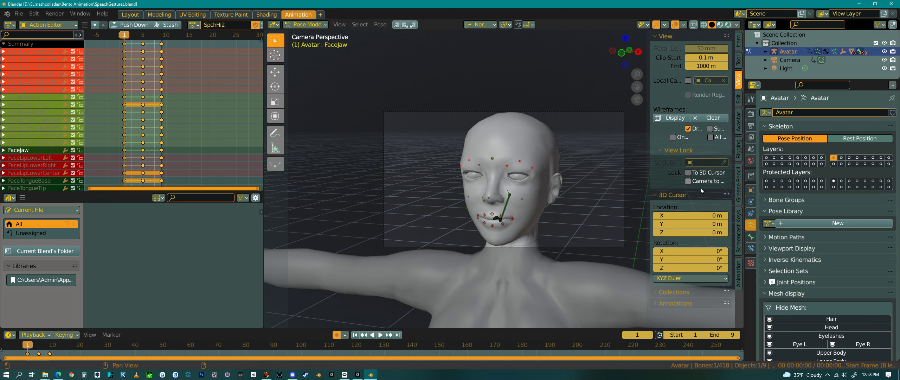
# Hide the Extras overlay so the camera is no longer drawn in the viewport
pyautogui.moveTo(548, 214); pyautogui.dragTo(478, 216, button='middle')
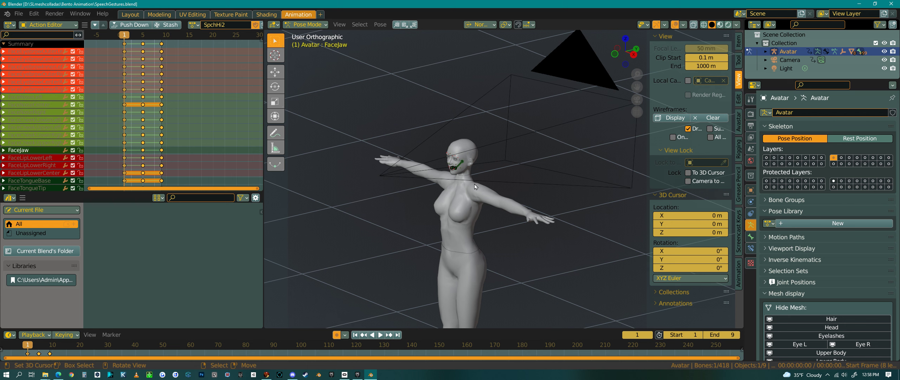
pyautogui.click(683, 24)
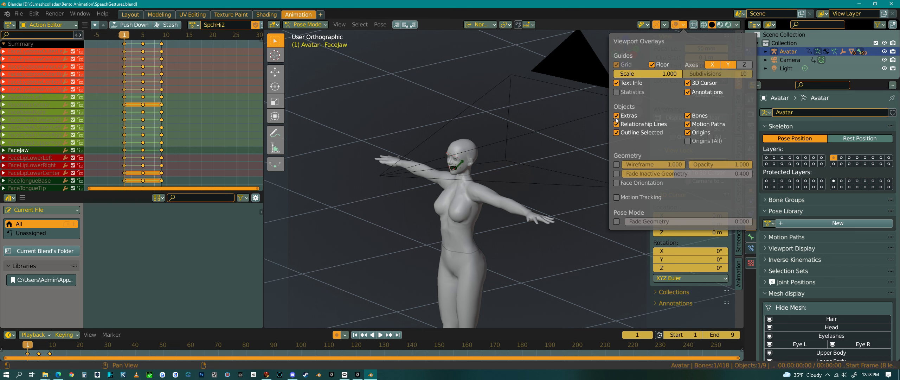
pyautogui.click(683, 27)
pyautogui.click(617, 116)
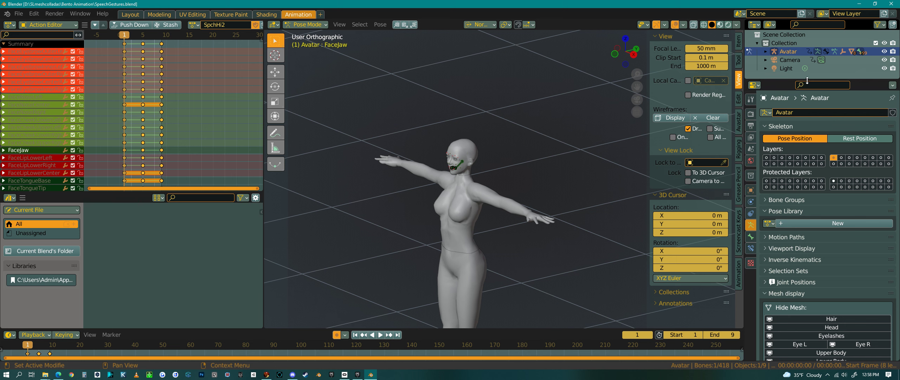
# Enlarge the Outliner area downward
pyautogui.moveTo(807, 81); pyautogui.dragTo(807, 140)
pyautogui.moveTo(454, 225); pyautogui.dragTo(473, 222, button='middle')
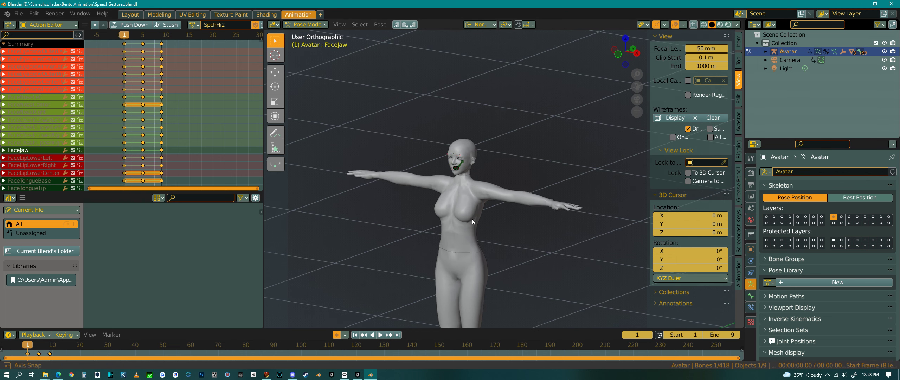
# Zoom in on the avatar's face and play the animation briefly, stopping at frame 5
pyautogui.scroll(5, 449, 197)
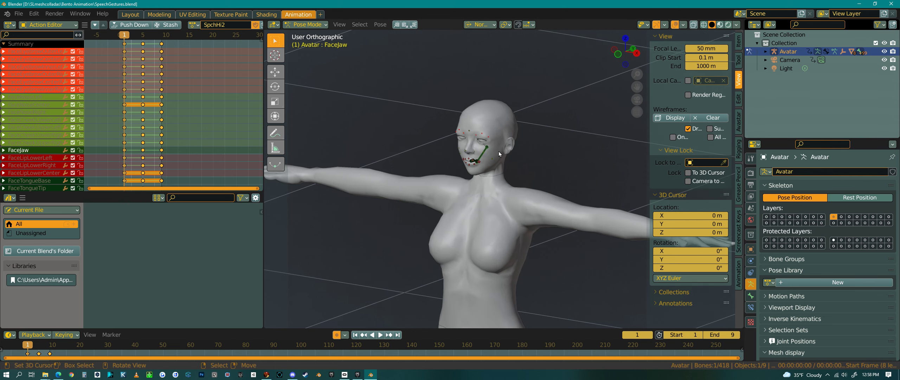
pyautogui.scroll(5, 499, 154)
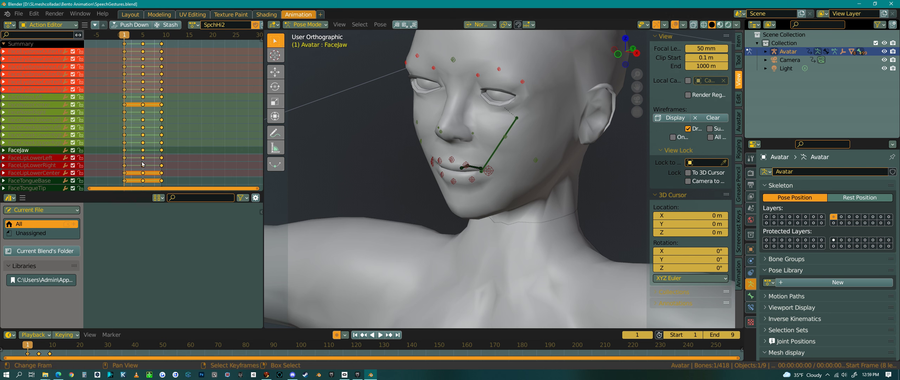
pyautogui.press('space')
pyautogui.press('space')
# Open the Pose Library panel in the viewport sidebar
pyautogui.moveTo(495, 235); pyautogui.dragTo(524, 272, button='middle')
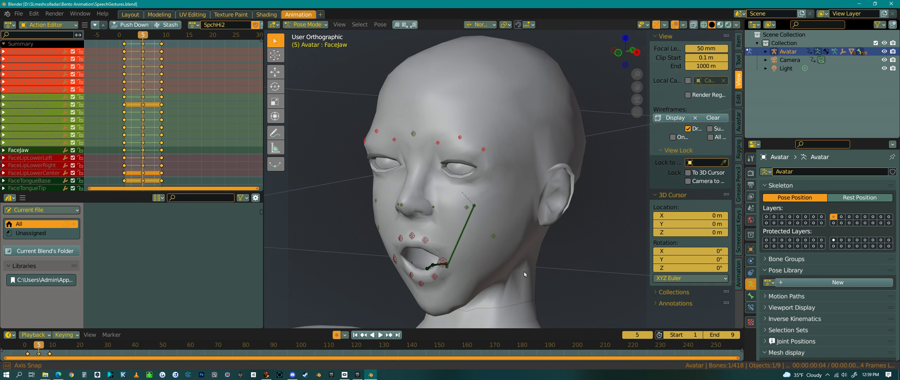
pyautogui.moveTo(549, 210); pyautogui.dragTo(537, 233, button='middle')
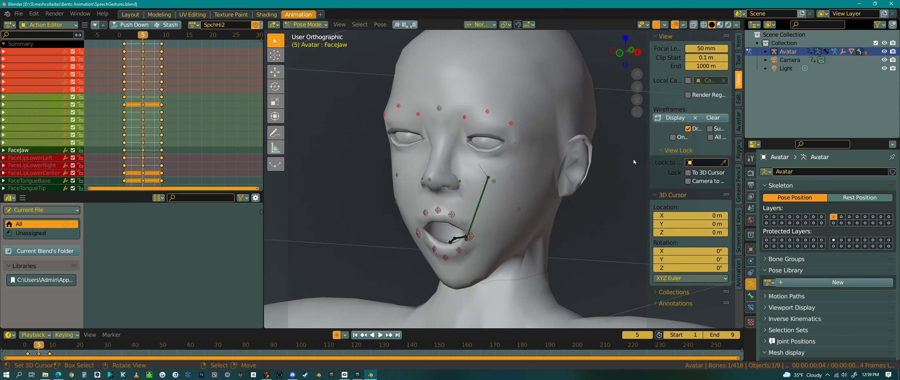
pyautogui.click(738, 274)
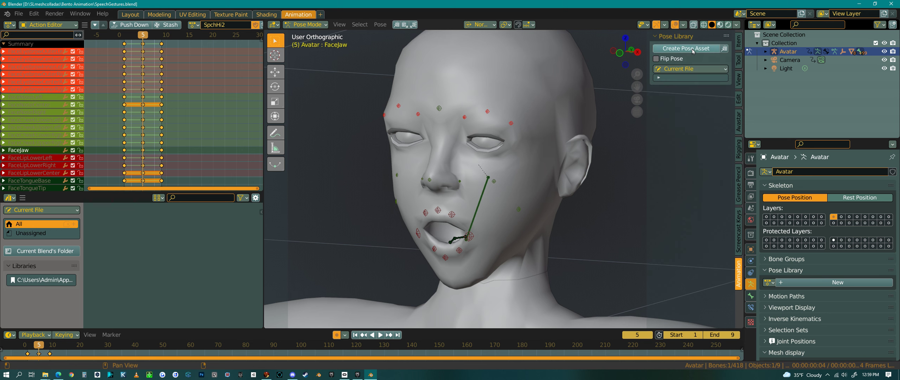
# Box-select the face bones and create a pose asset from them in the current file
pyautogui.moveTo(509, 210); pyautogui.dragTo(505, 225, button='middle')
pyautogui.press('b')
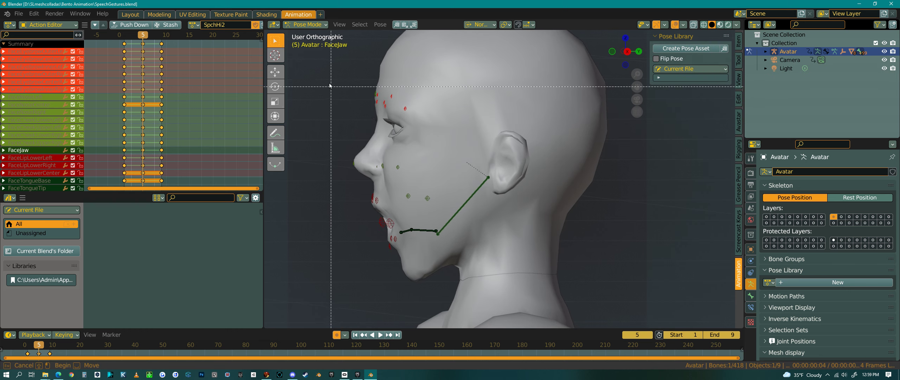
pyautogui.moveTo(330, 86); pyautogui.dragTo(465, 274)
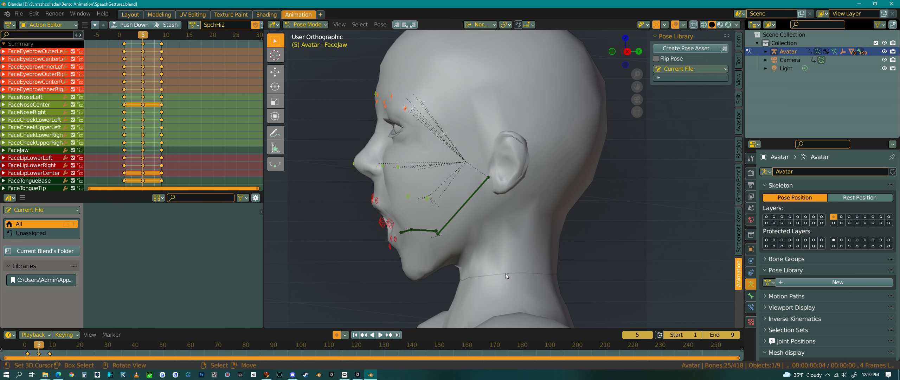
pyautogui.moveTo(453, 280); pyautogui.dragTo(500, 265, button='middle')
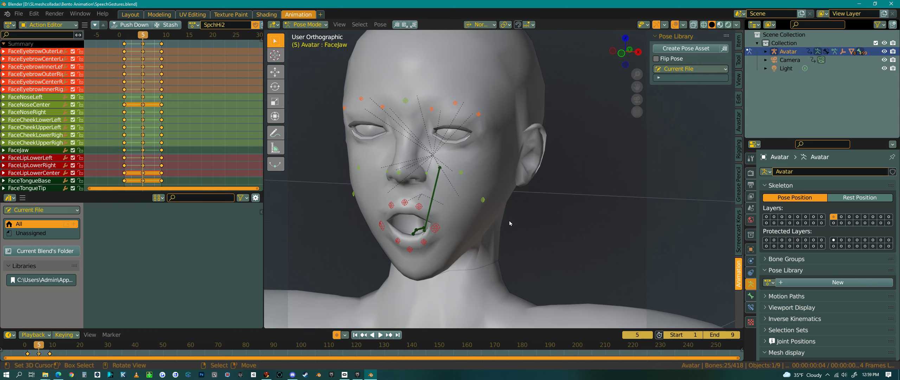
pyautogui.moveTo(544, 224); pyautogui.dragTo(521, 249, button='middle')
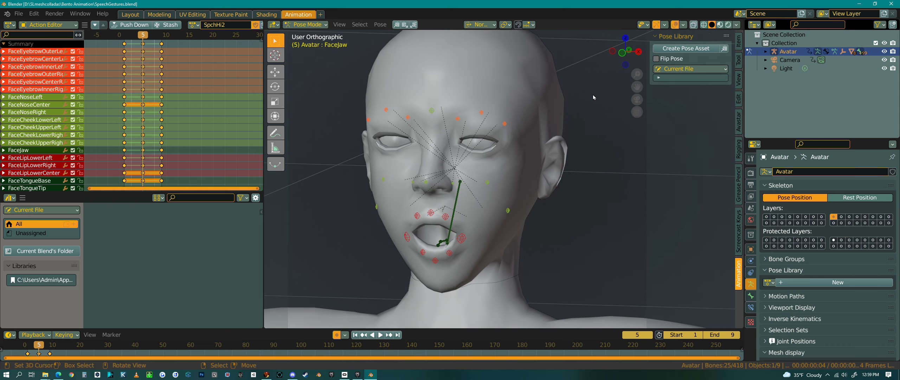
pyautogui.scroll(-6, 451, 139)
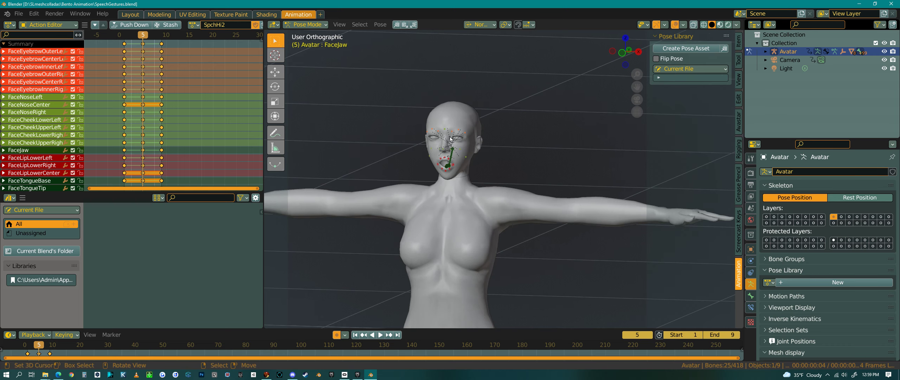
pyautogui.scroll(6, 442, 123)
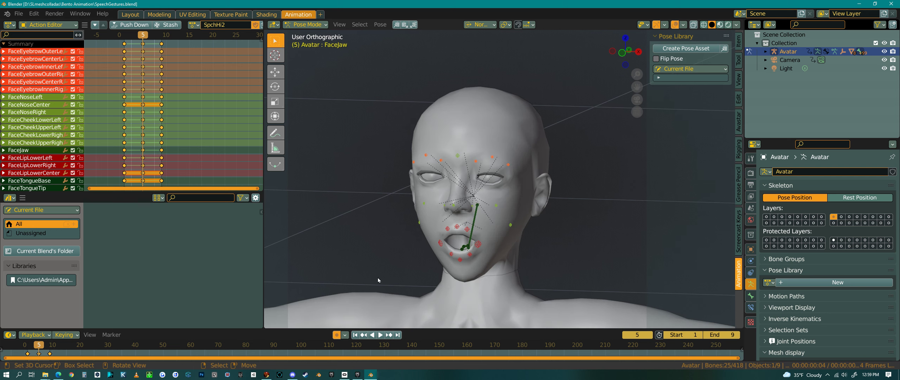
pyautogui.moveTo(497, 186); pyautogui.dragTo(531, 100, button='middle')
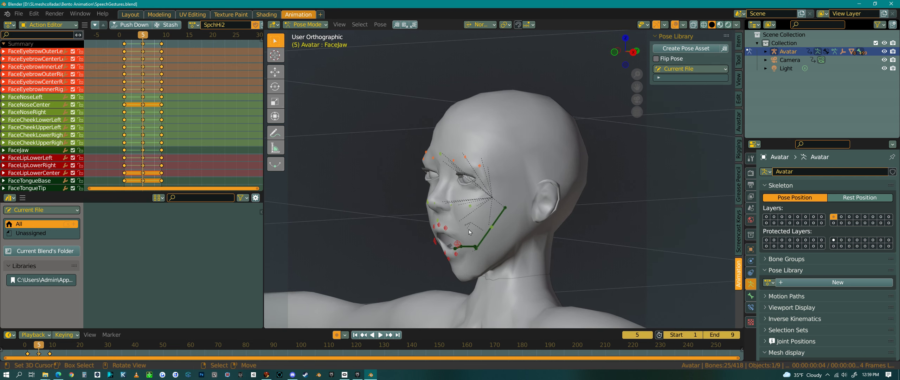
pyautogui.moveTo(470, 232); pyautogui.dragTo(416, 138, button='middle')
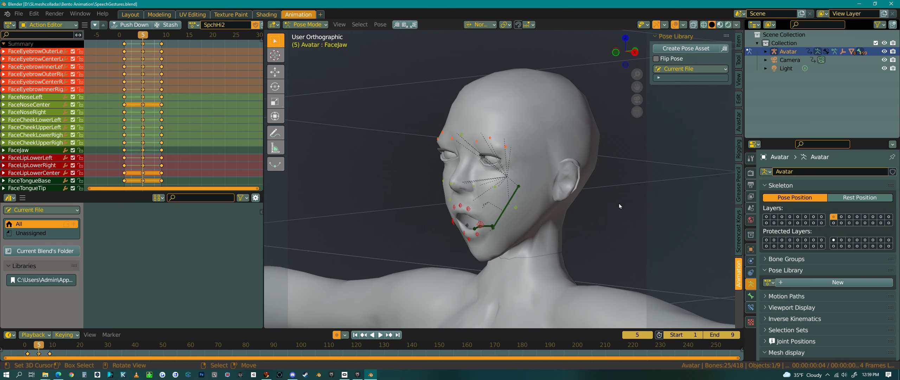
pyautogui.moveTo(555, 237); pyautogui.dragTo(577, 257, button='middle')
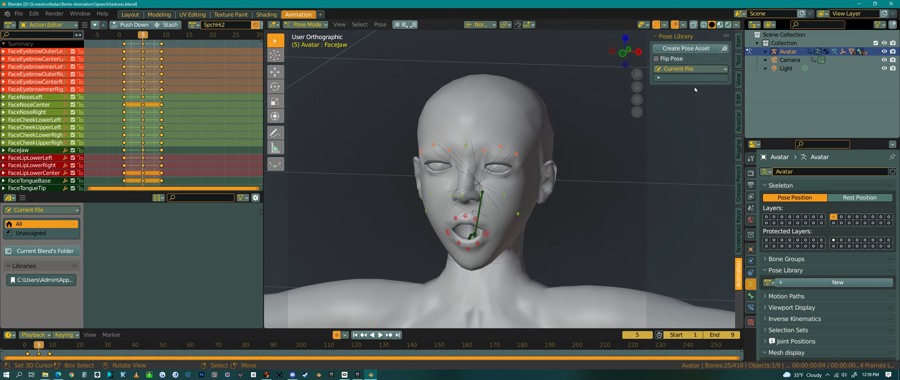
pyautogui.click(685, 48)
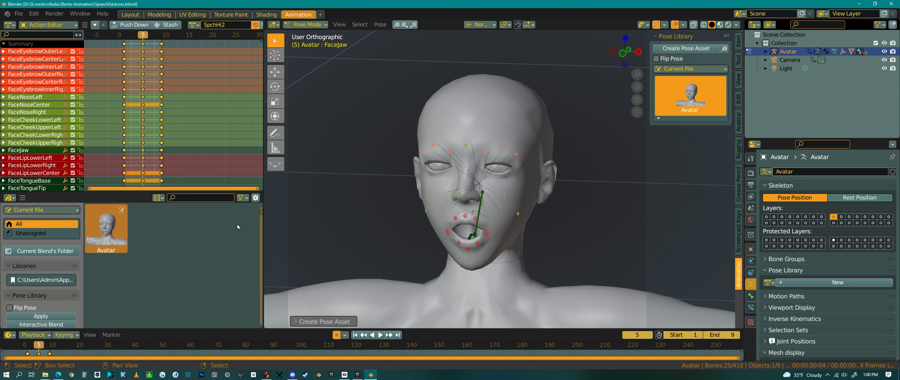
# Open the asset browser's details sidebar for the Avatar pose asset and scroll through its metadata and preview
pyautogui.click(256, 198)
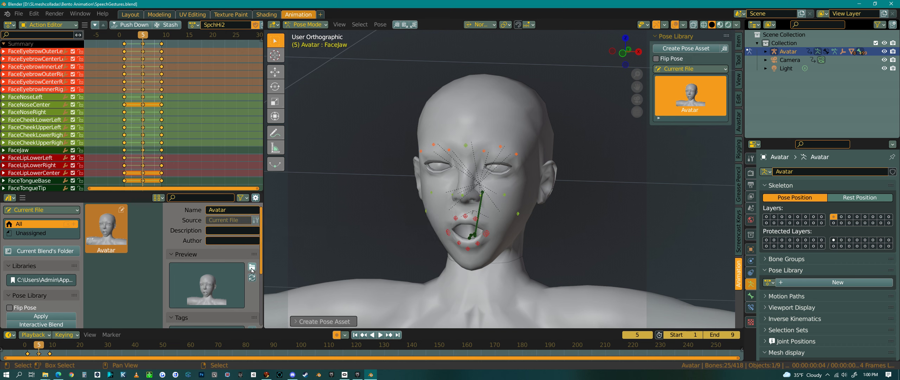
pyautogui.scroll(-4, 215, 288)
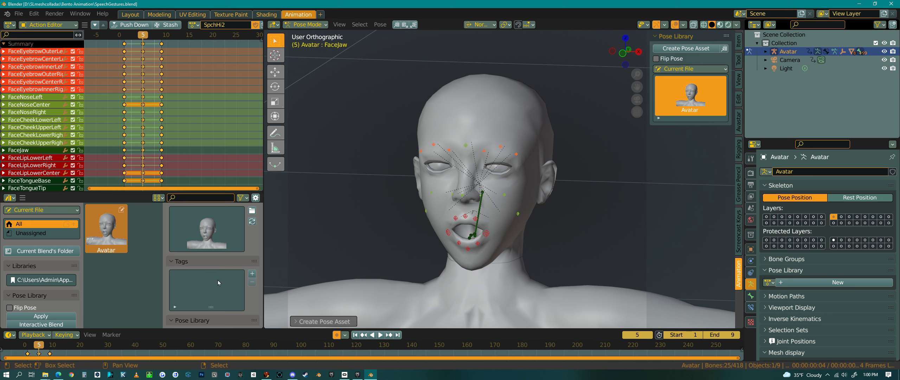
pyautogui.scroll(2, 218, 280)
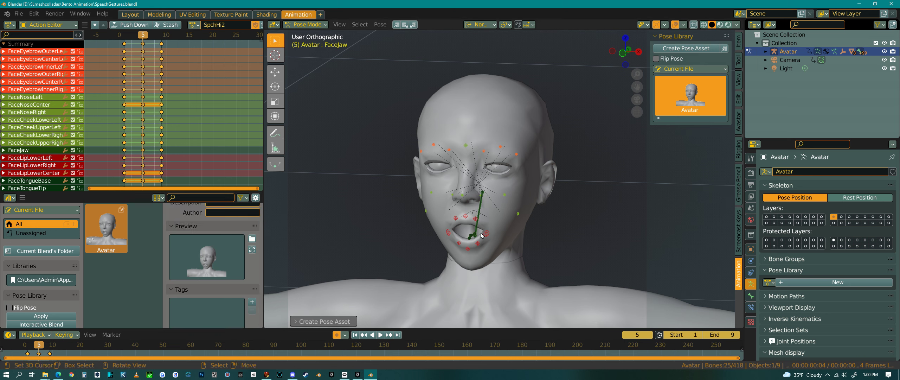
# Turn the Extras overlay back on so the camera is drawn in the viewport
pyautogui.moveTo(528, 252); pyautogui.dragTo(541, 225, button='middle')
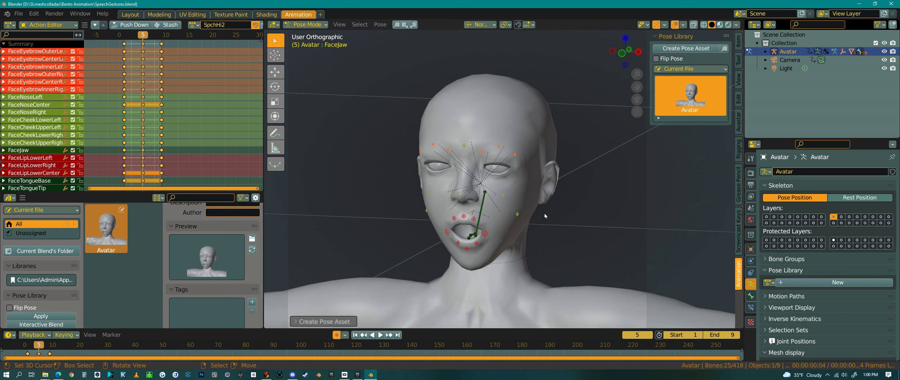
pyautogui.press('KP_0')
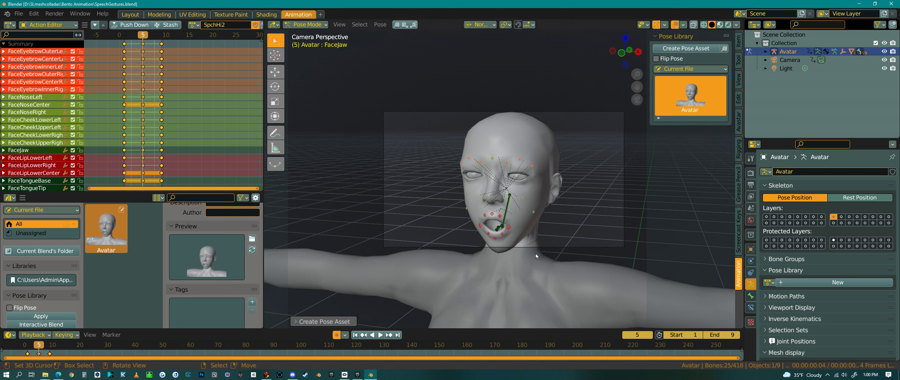
pyautogui.moveTo(546, 237); pyautogui.dragTo(532, 235, button='middle')
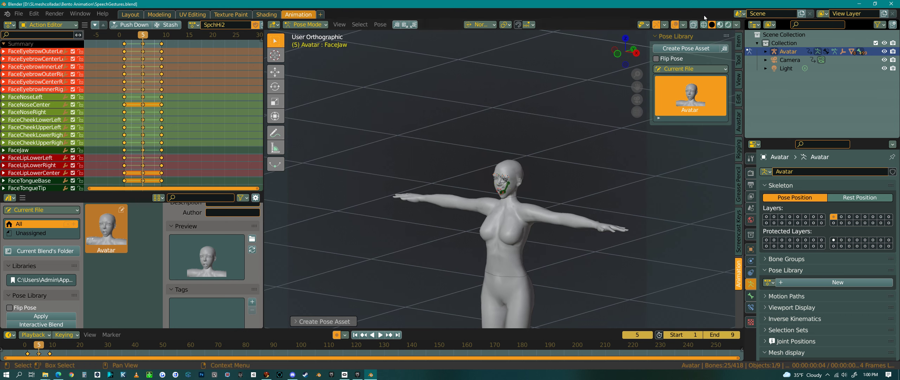
pyautogui.click(683, 25)
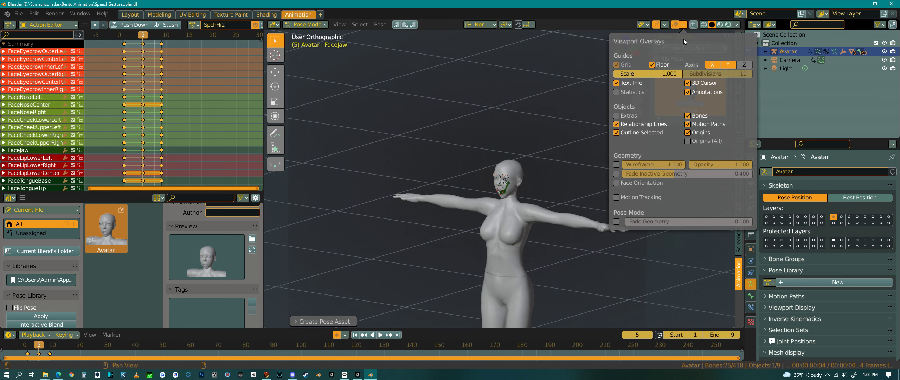
pyautogui.click(616, 115)
# Select the camera, move it closer to the face, and regenerate the pose asset's preview thumbnail
pyautogui.moveTo(562, 226); pyautogui.dragTo(479, 233, button='middle')
pyautogui.click(456, 179)
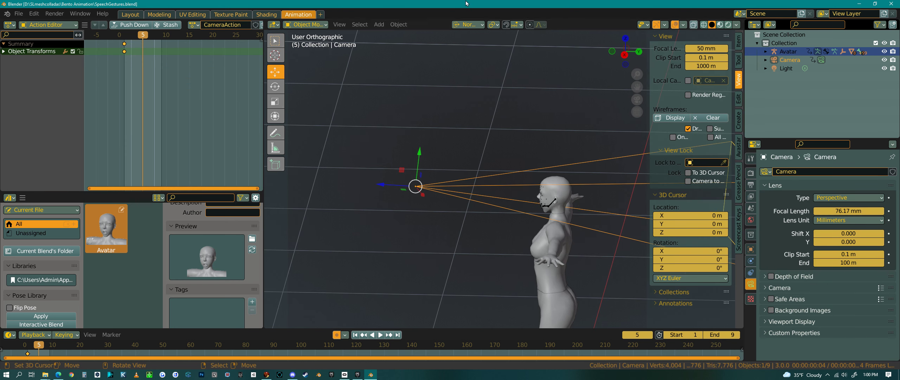
pyautogui.moveTo(381, 184); pyautogui.dragTo(404, 185)
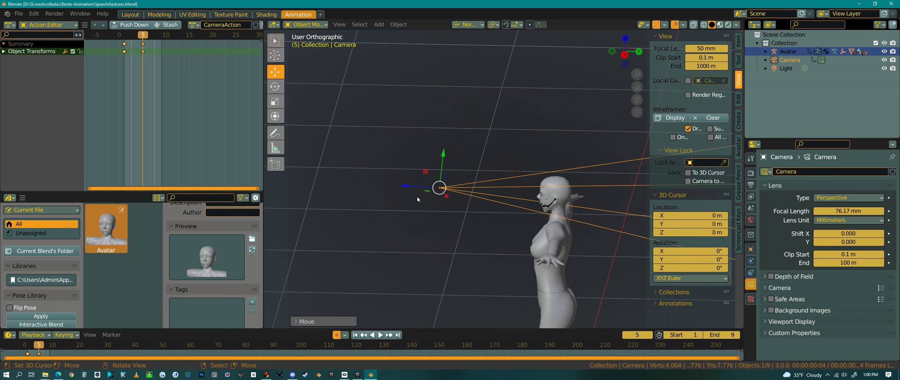
pyautogui.moveTo(405, 188); pyautogui.dragTo(414, 188)
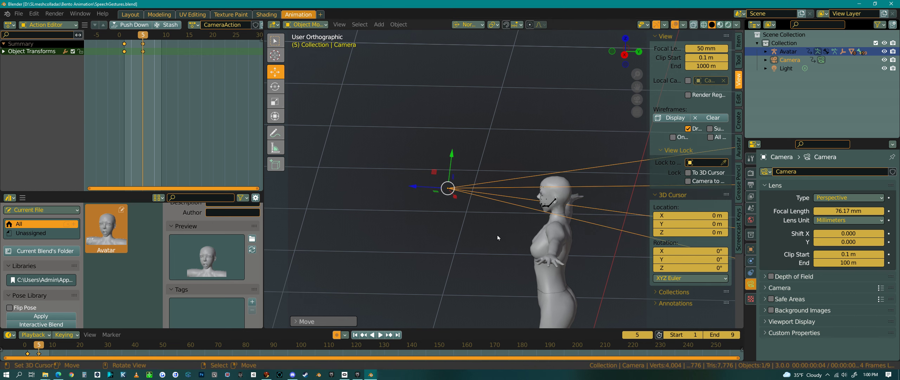
pyautogui.press('KP_0')
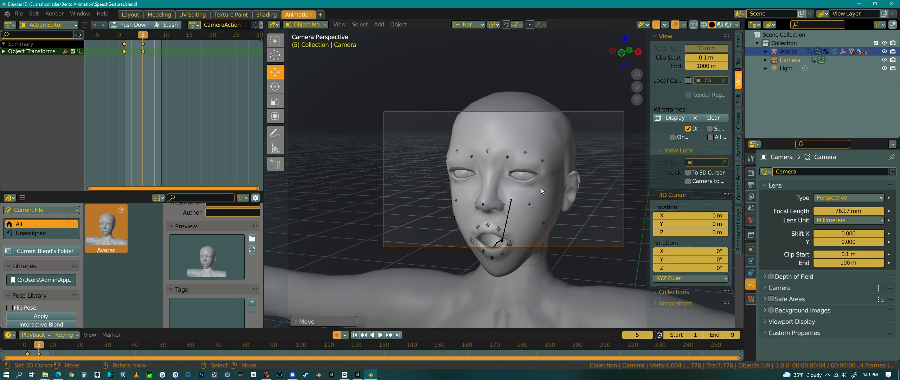
pyautogui.click(253, 251)
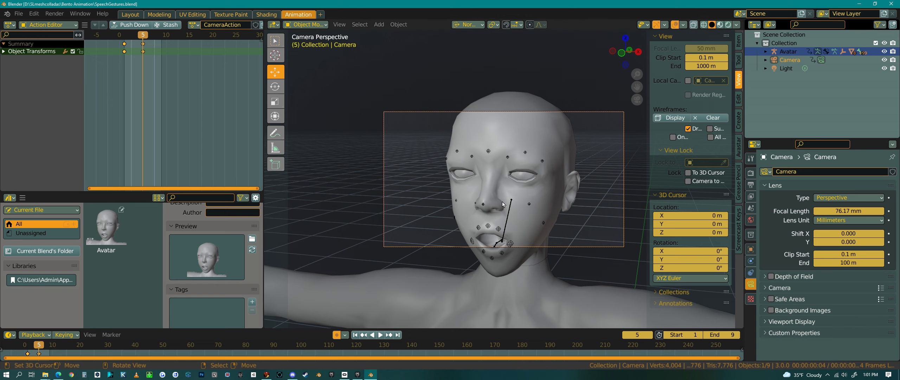
# Move the camera along Z and then nearer the face, regenerating the pose asset preview after each move
pyautogui.moveTo(505, 201); pyautogui.dragTo(463, 209, button='middle')
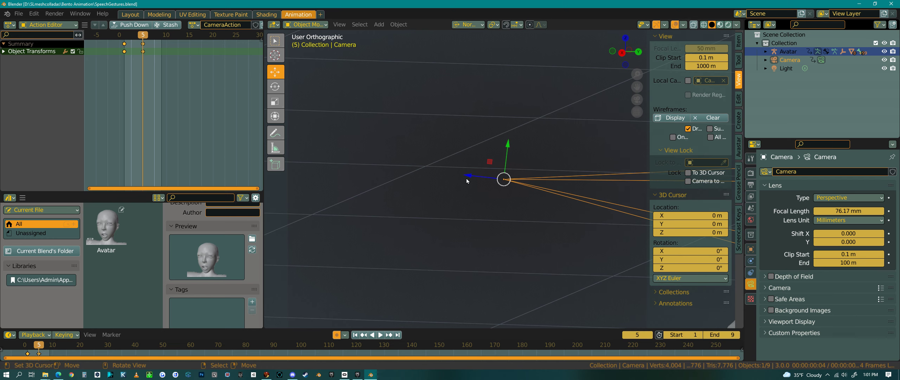
pyautogui.press('g')
pyautogui.press('z')
pyautogui.click(492, 179)
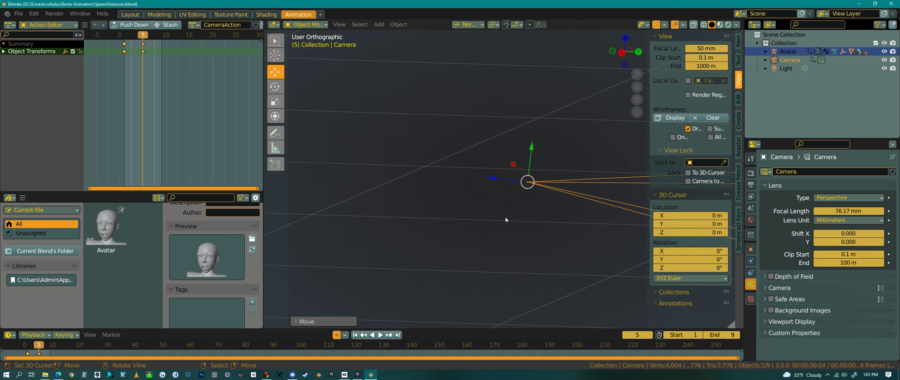
pyautogui.click(253, 251)
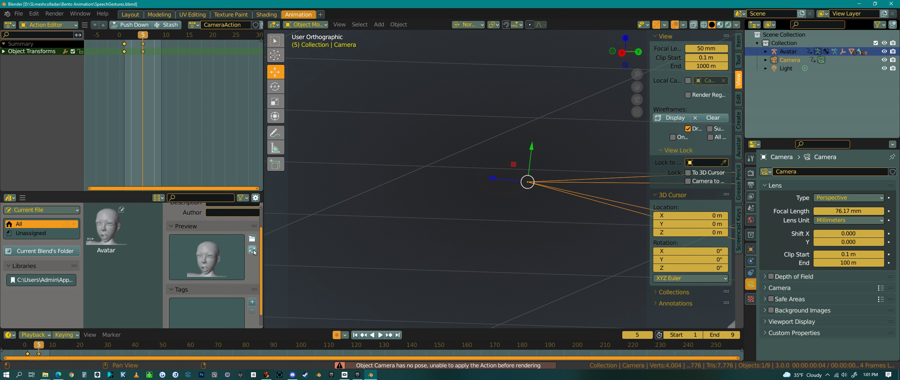
pyautogui.moveTo(492, 179); pyautogui.dragTo(511, 181)
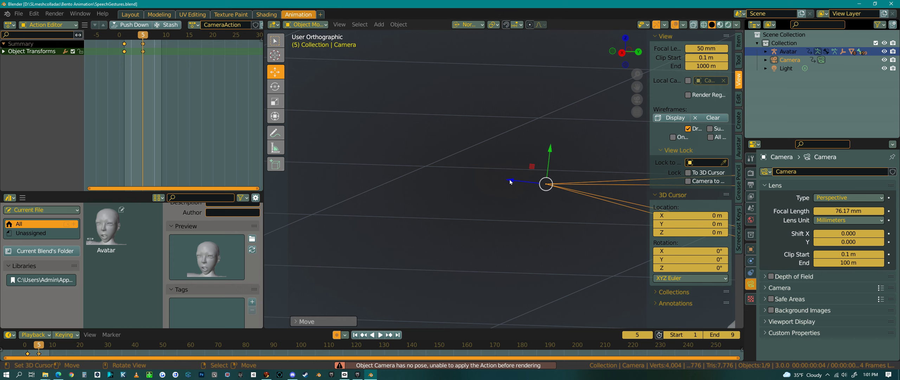
pyautogui.click(253, 251)
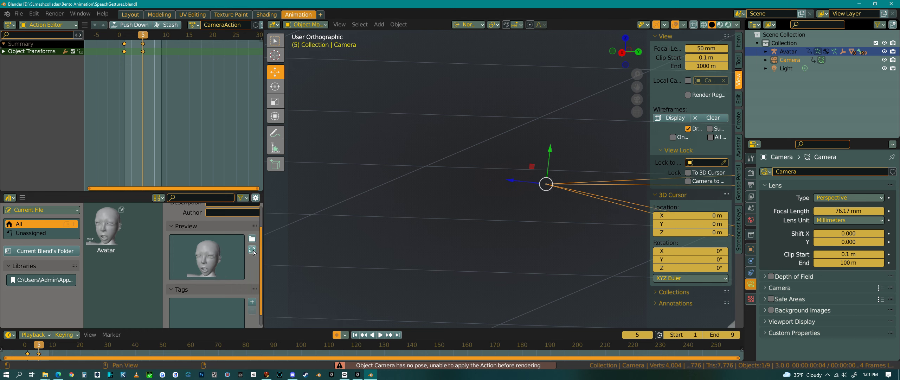
# Move the camera closer again, regenerate the asset preview, and view through the camera
pyautogui.moveTo(510, 184); pyautogui.dragTo(536, 183)
pyautogui.click(248, 250)
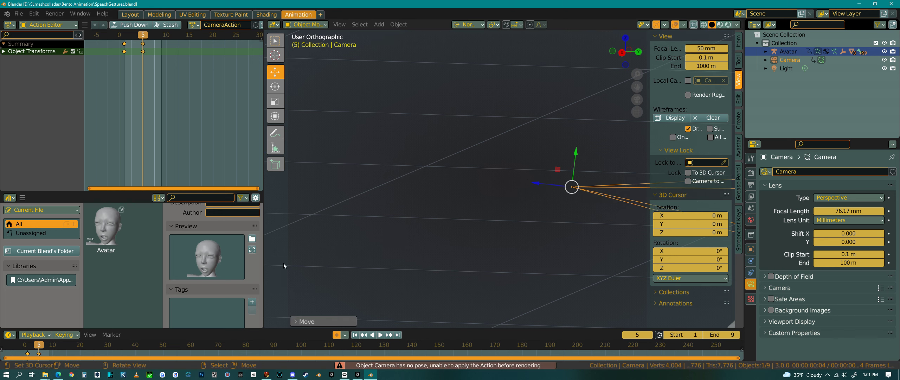
pyautogui.click(252, 249)
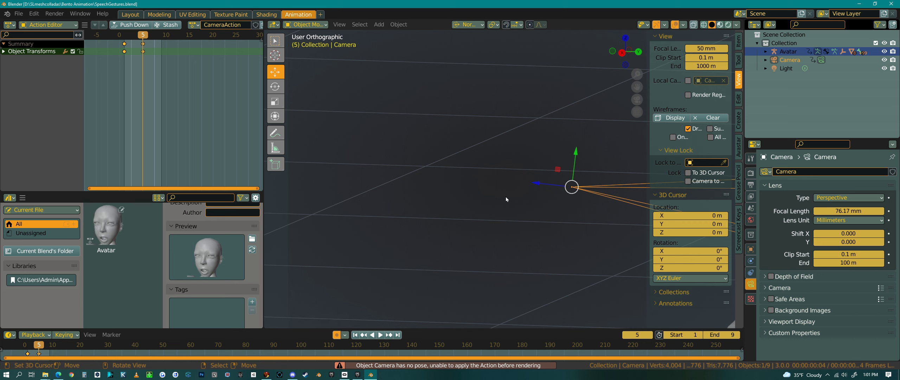
pyautogui.press('KP_0')
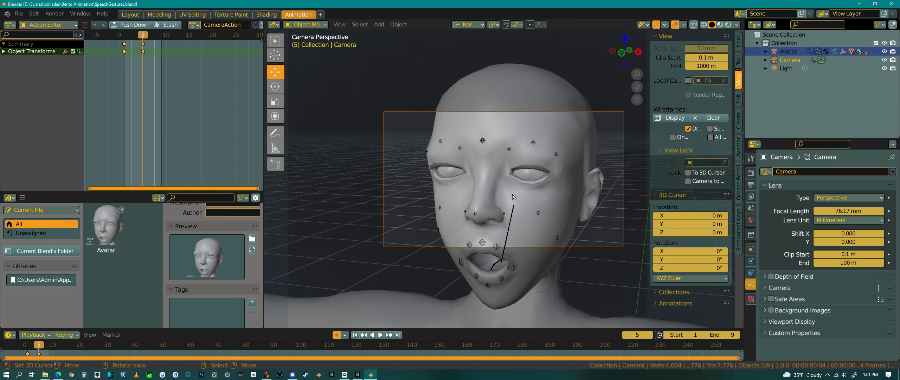
# Lock the camera to the view, reframe the camera closer on the face, and regenerate the pose asset's preview thumbnail
pyautogui.keyDown('shift'); pyautogui.moveTo(533, 196); pyautogui.dragTo(533, 198, button='middle'); pyautogui.keyUp('shift')
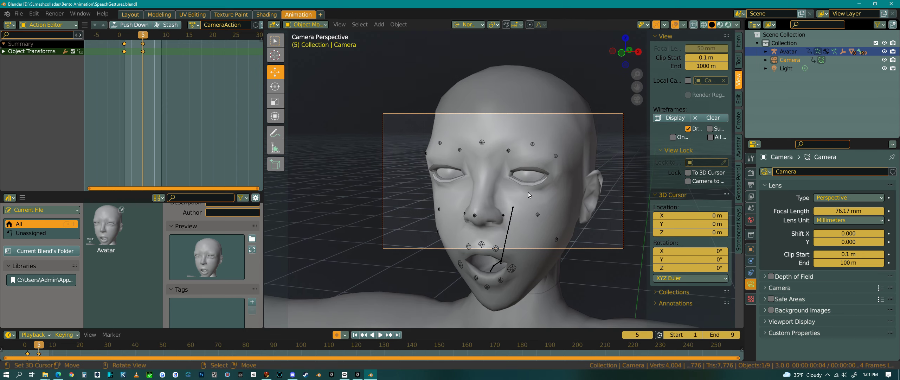
pyautogui.click(688, 181)
pyautogui.keyDown('shift'); pyautogui.moveTo(513, 212); pyautogui.dragTo(512, 208, button='middle'); pyautogui.keyUp('shift')
pyautogui.click(252, 249)
pyautogui.keyDown('shift'); pyautogui.moveTo(512, 198); pyautogui.dragTo(512, 194, button='middle'); pyautogui.keyUp('shift')
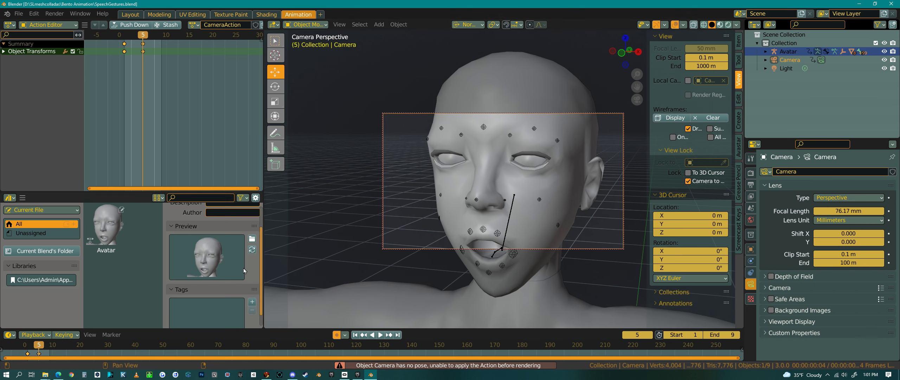
pyautogui.click(252, 249)
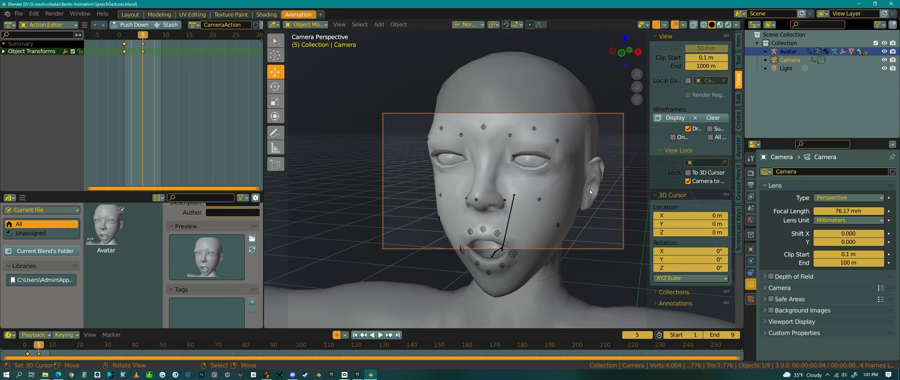
# Turn off the camera-to-view lock and orbit out of the camera view
pyautogui.click(684, 25)
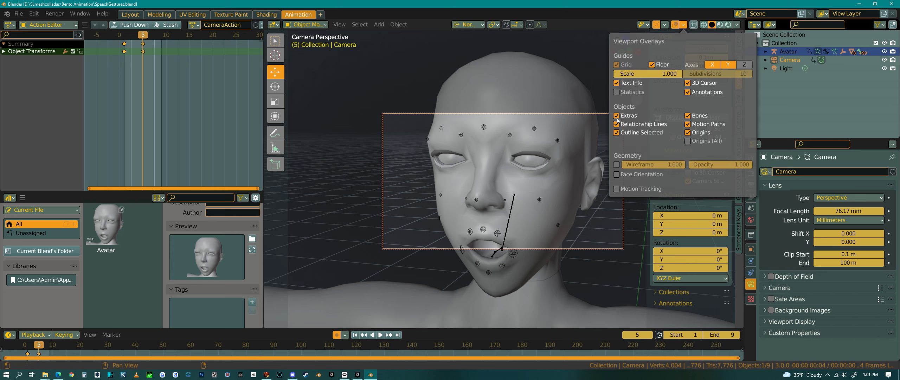
pyautogui.click(687, 183)
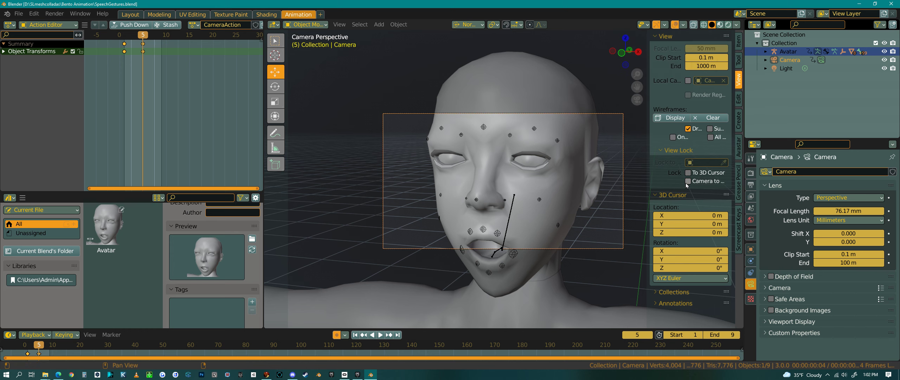
pyautogui.moveTo(555, 211); pyautogui.dragTo(496, 220, button='middle')
pyautogui.click(684, 25)
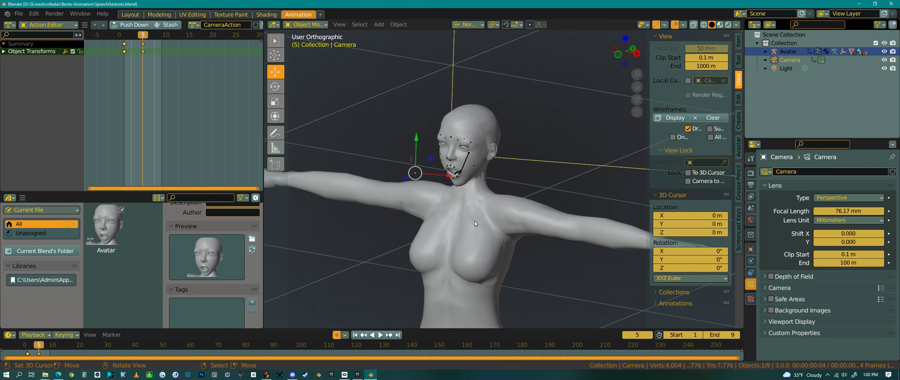
# Select the avatar in pose mode and switch its active action to SpchHi1
pyautogui.rightClick(464, 165)
pyautogui.moveTo(470, 178); pyautogui.dragTo(518, 176, button='middle')
pyautogui.scroll(4, 508, 114)
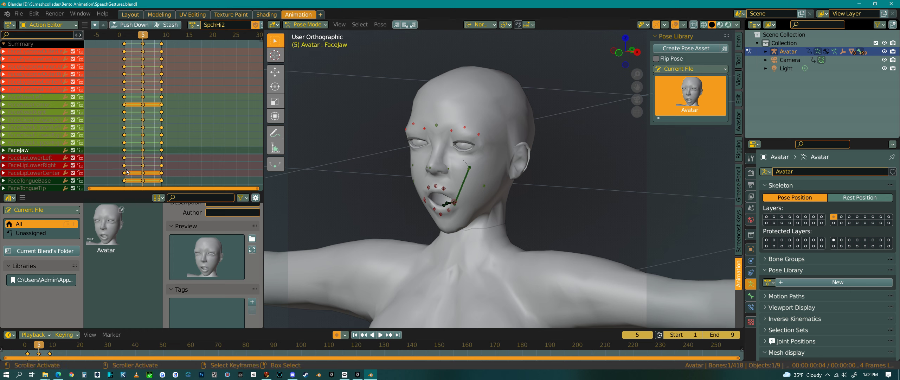
pyautogui.click(194, 25)
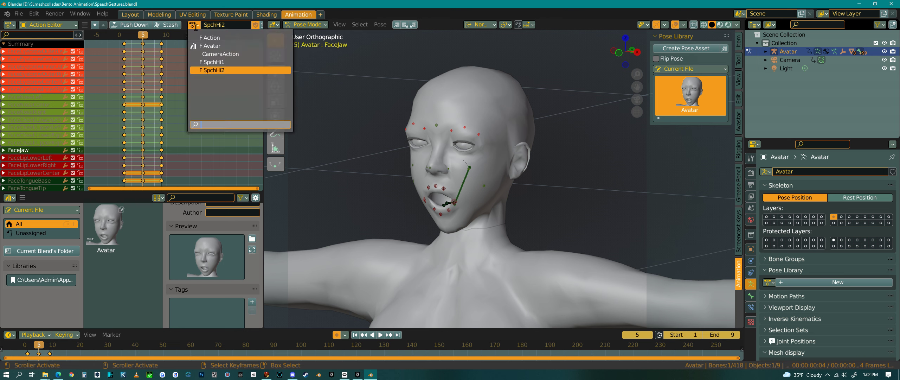
pyautogui.click(211, 62)
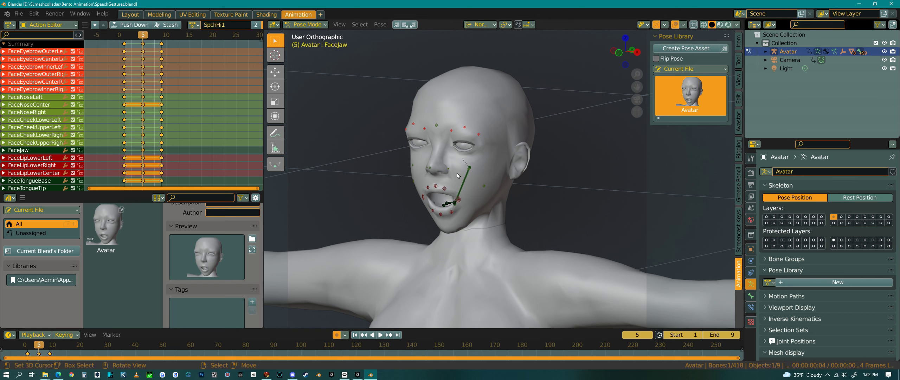
# Box-select the facial bones on the avatar and create a new pose asset from the current pose
pyautogui.scroll(2, 467, 162)
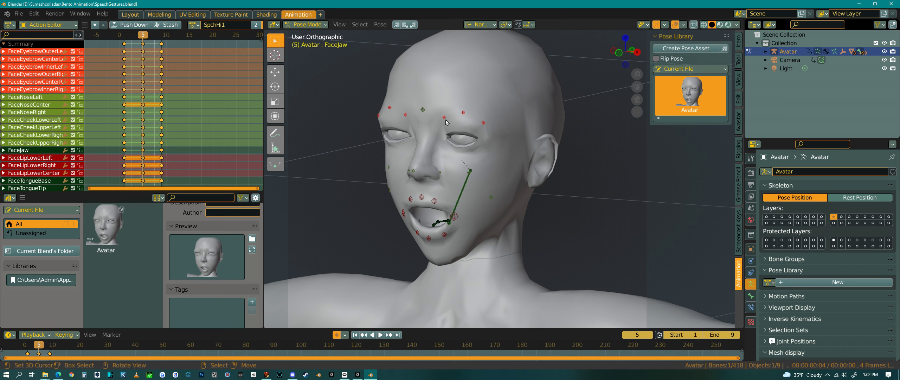
pyautogui.moveTo(448, 177); pyautogui.dragTo(424, 207, button='middle')
pyautogui.click(421, 193)
pyautogui.press('b')
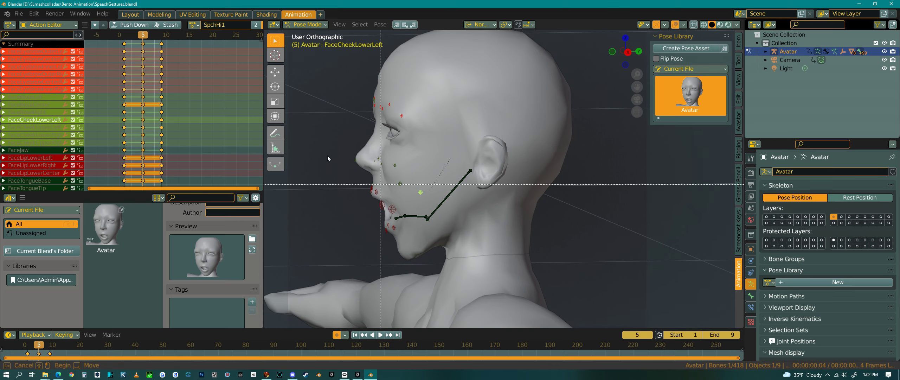
pyautogui.moveTo(331, 70); pyautogui.dragTo(488, 268)
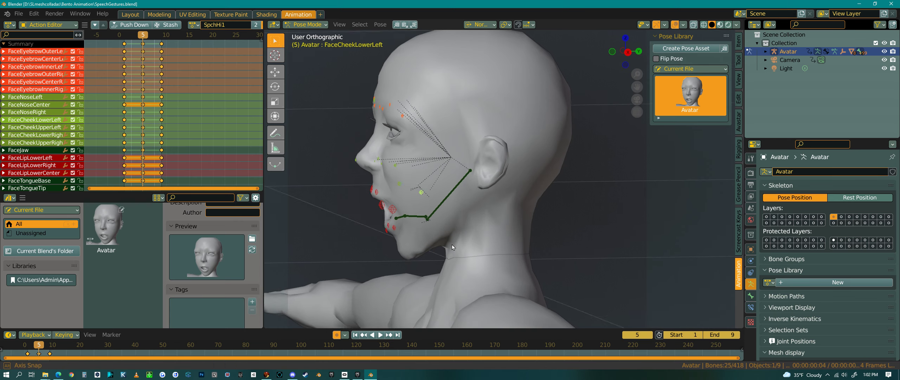
pyautogui.moveTo(451, 244); pyautogui.dragTo(542, 238, button='middle')
pyautogui.click(698, 48)
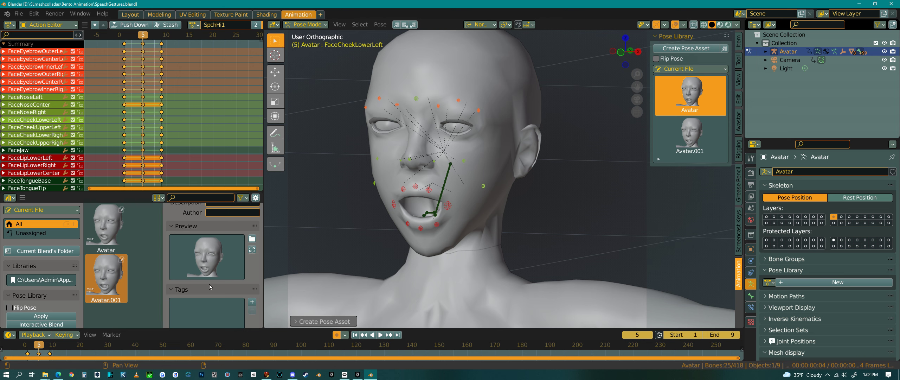
# Rename the Avatar pose asset to High1pose
pyautogui.scroll(2, 211, 260)
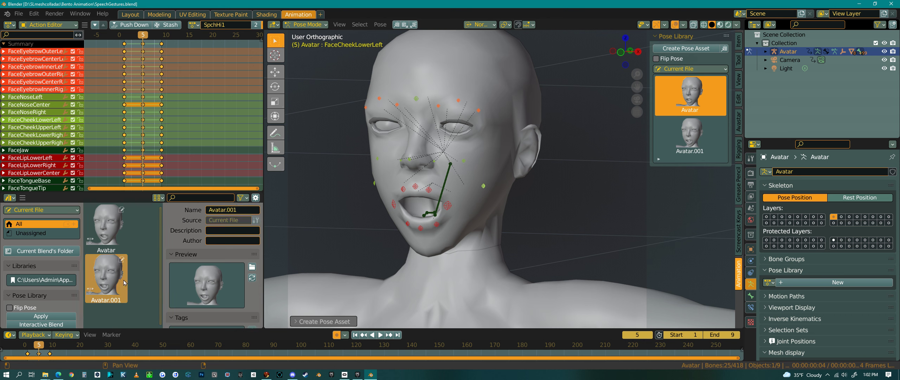
pyautogui.click(116, 235)
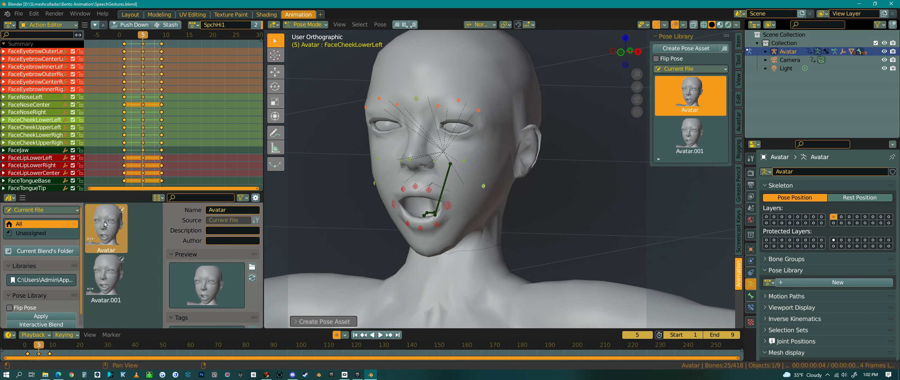
pyautogui.click(232, 210)
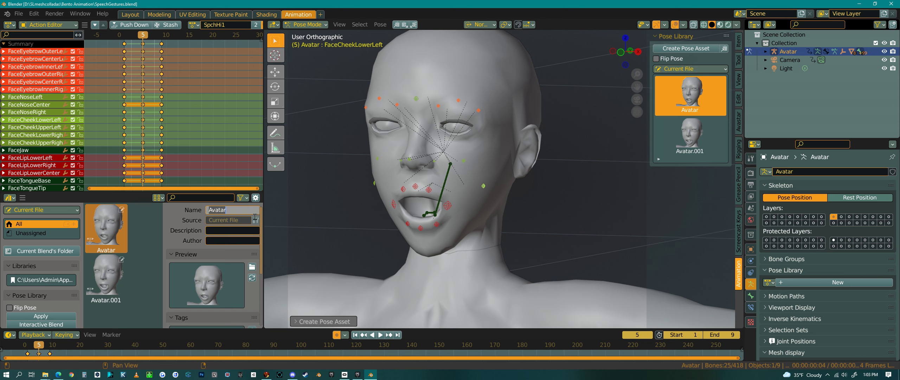
pyautogui.write('High1pose')
pyautogui.press('Return')
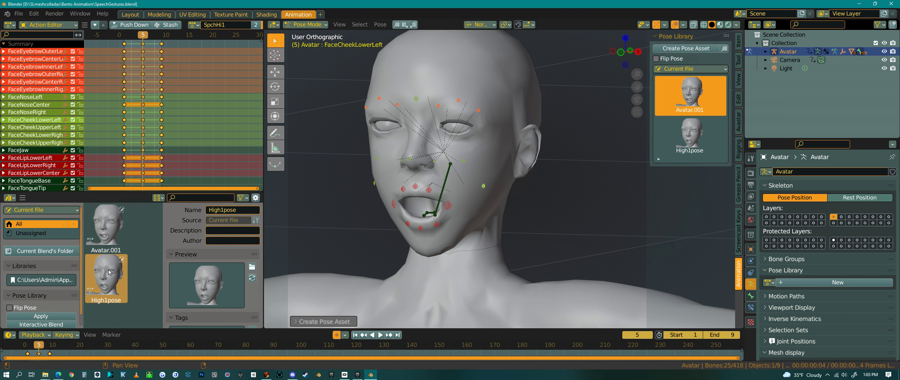
# Rename the Avatar.001 pose asset to High5pose
pyautogui.click(109, 235)
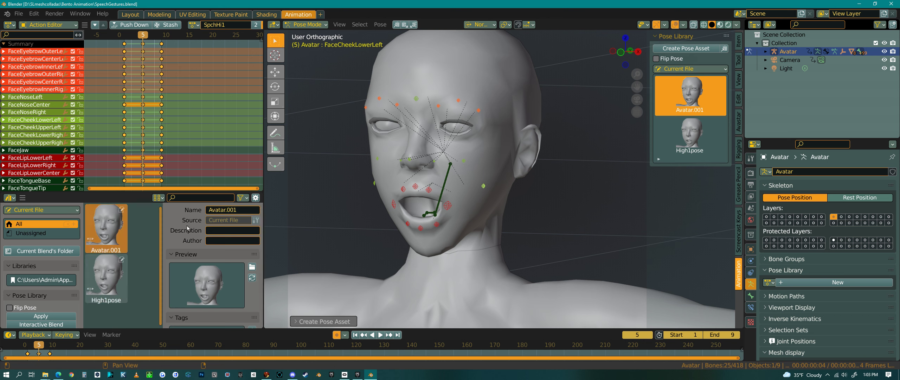
pyautogui.click(227, 210)
pyautogui.write('Hight')
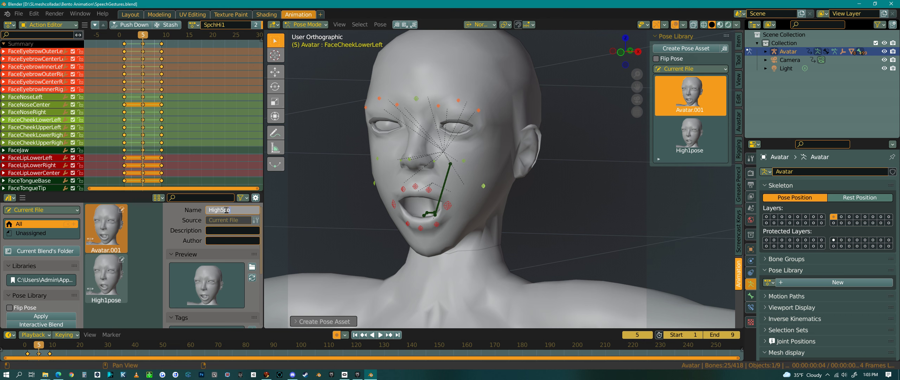
pyautogui.press('Return')
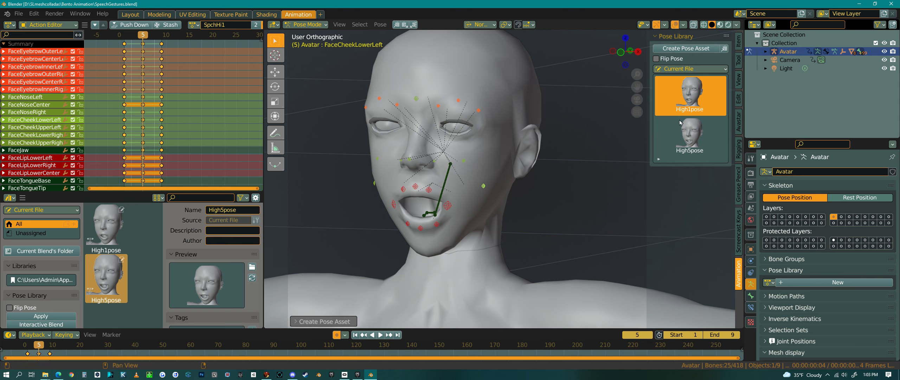
# Apply the High1pose and High5pose assets alternately to compare the two facial poses
pyautogui.click(692, 139)
pyautogui.click(693, 101)
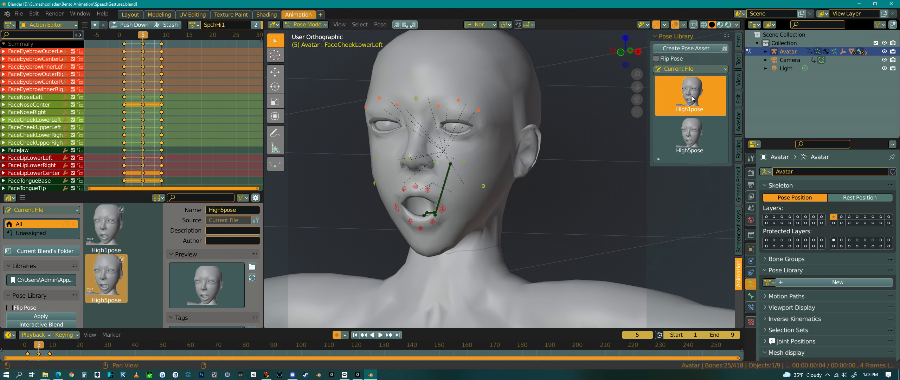
pyautogui.click(690, 138)
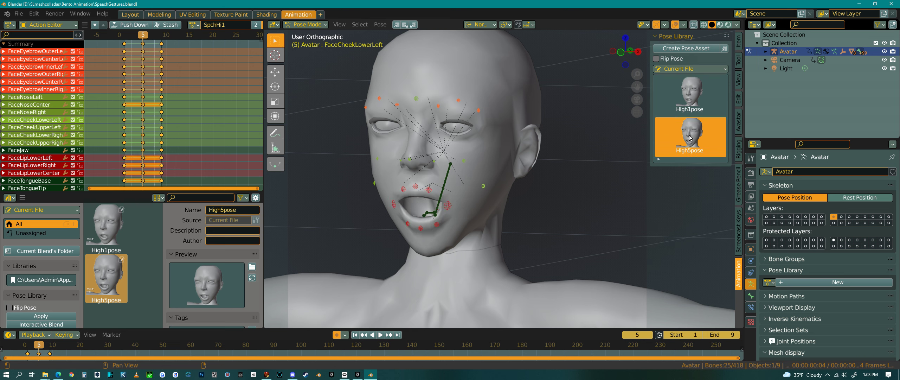
pyautogui.click(694, 100)
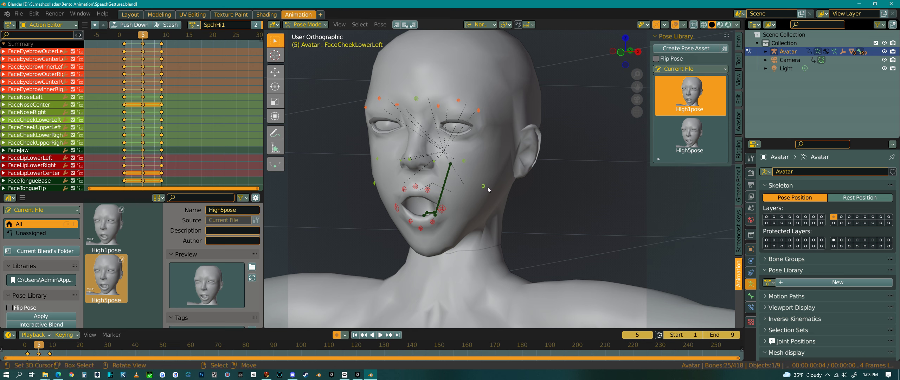
pyautogui.click(693, 140)
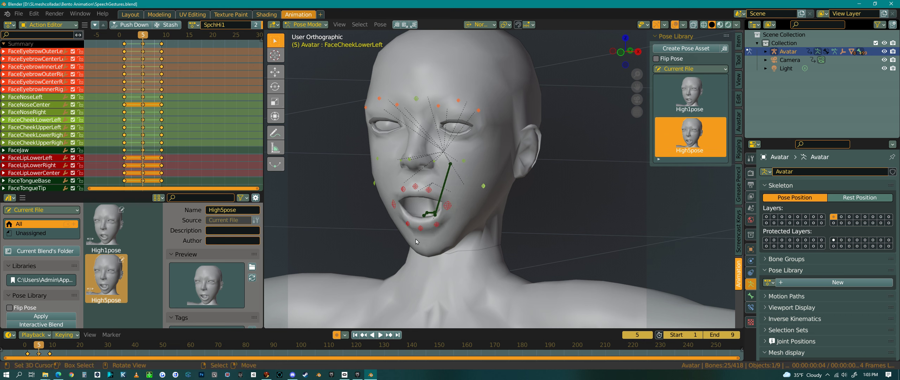
pyautogui.moveTo(454, 227); pyautogui.dragTo(456, 242, button='middle')
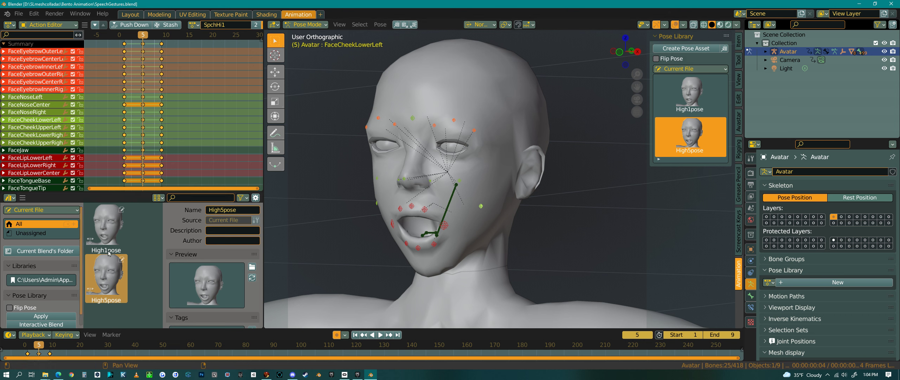
pyautogui.click(109, 235)
pyautogui.click(107, 276)
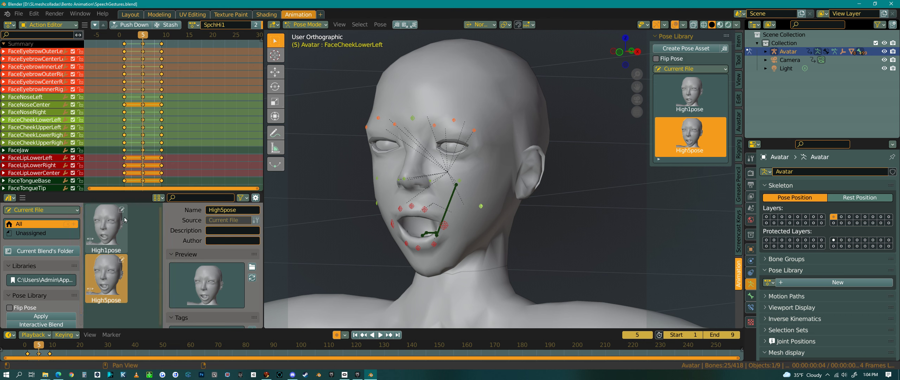
# Expand the Camera in the outliner and select the camera object
pyautogui.click(194, 24)
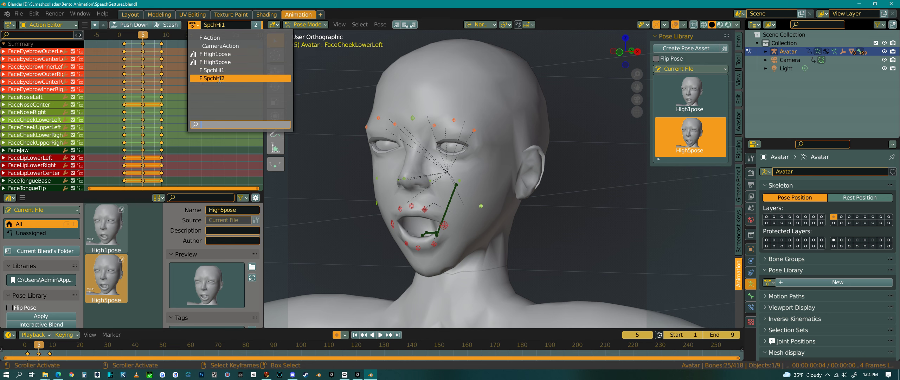
pyautogui.click(67, 25)
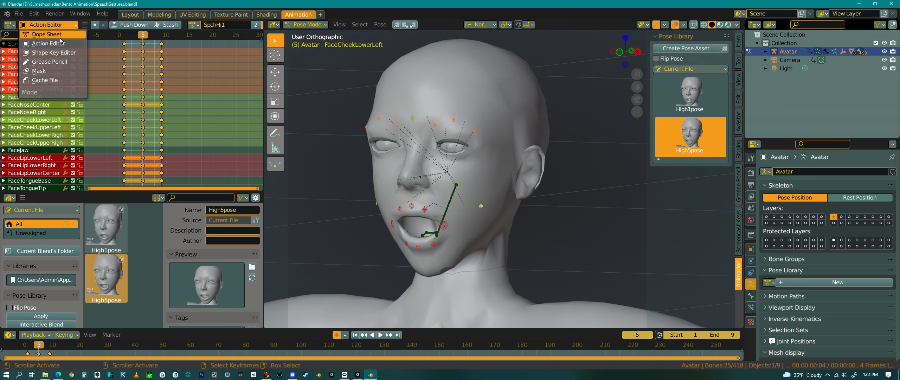
pyautogui.click(193, 25)
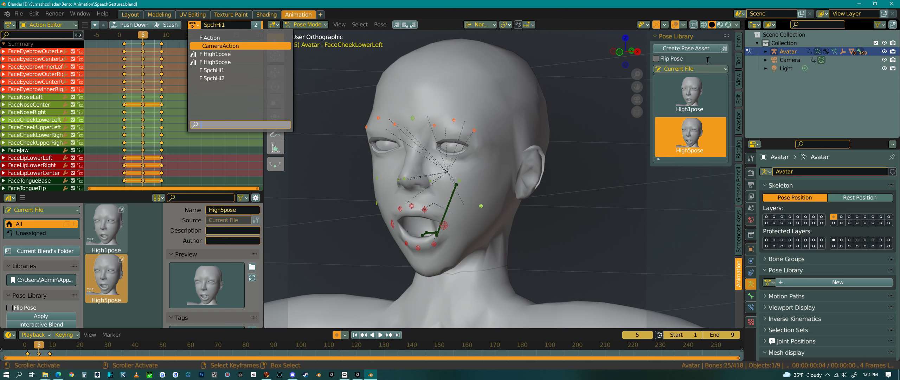
pyautogui.click(766, 61)
pyautogui.click(766, 61)
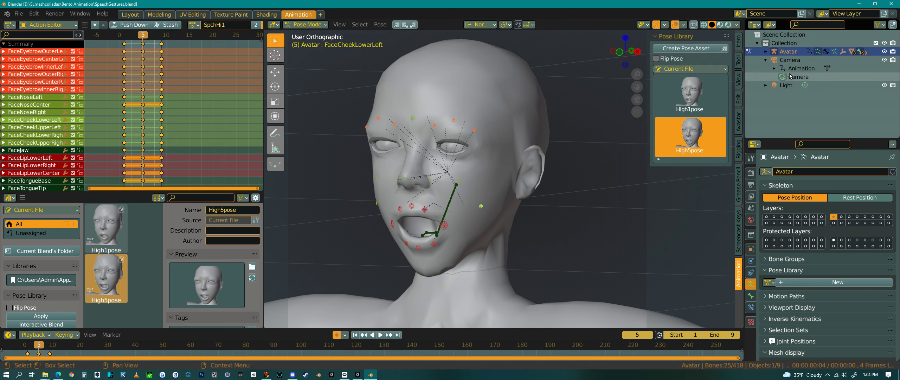
pyautogui.rightClick(792, 70)
pyautogui.click(772, 70)
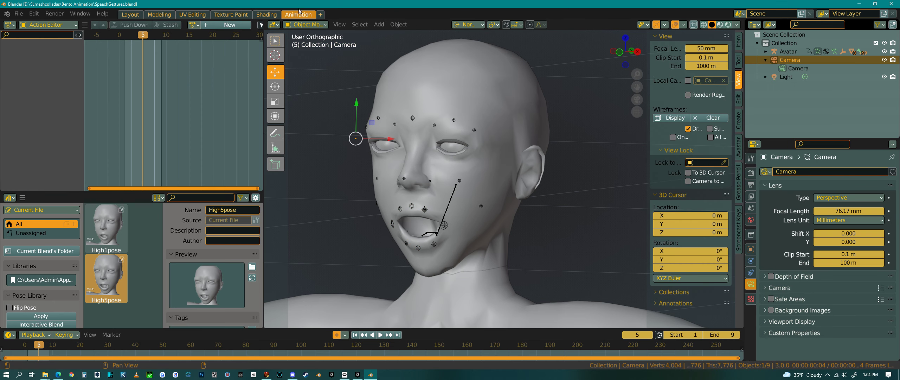
# Assign the High1pose action to the camera, then remove it from the pose library assets
pyautogui.click(193, 25)
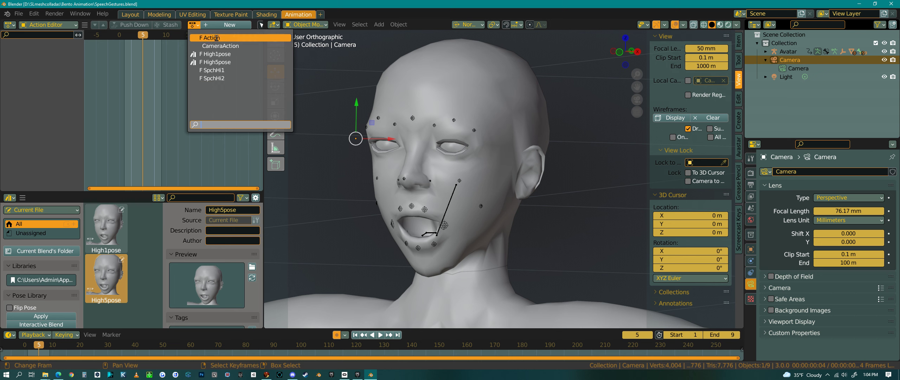
pyautogui.click(210, 55)
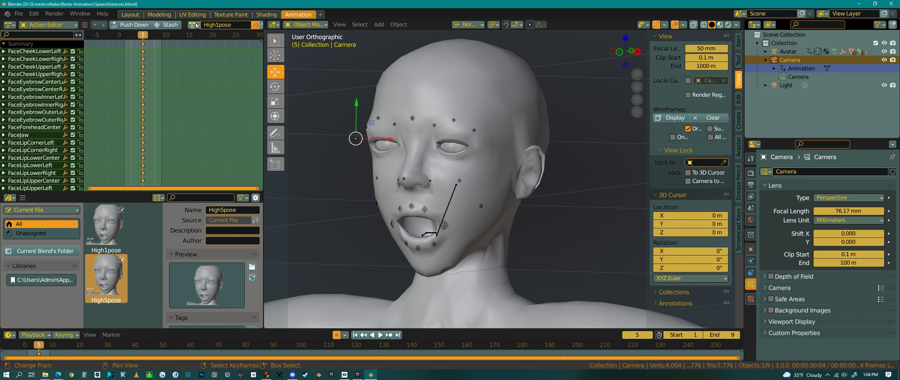
pyautogui.scroll(-2, 196, 26)
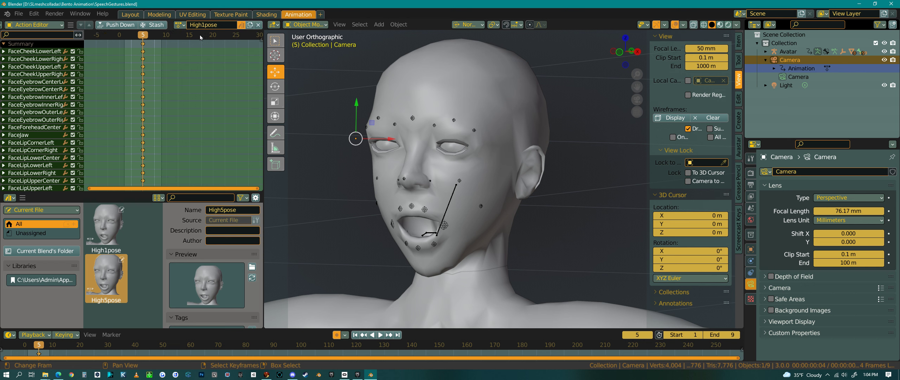
pyautogui.click(242, 27)
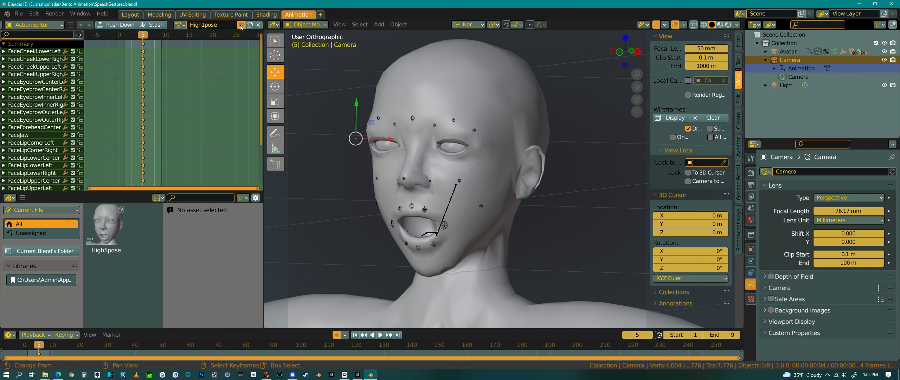
# Switch the camera's assigned action between High5pose and Action in the Action Editor
pyautogui.click(179, 25)
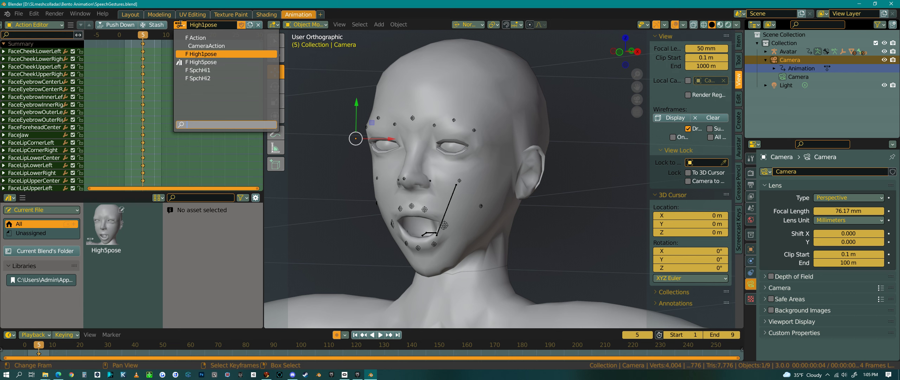
pyautogui.click(181, 24)
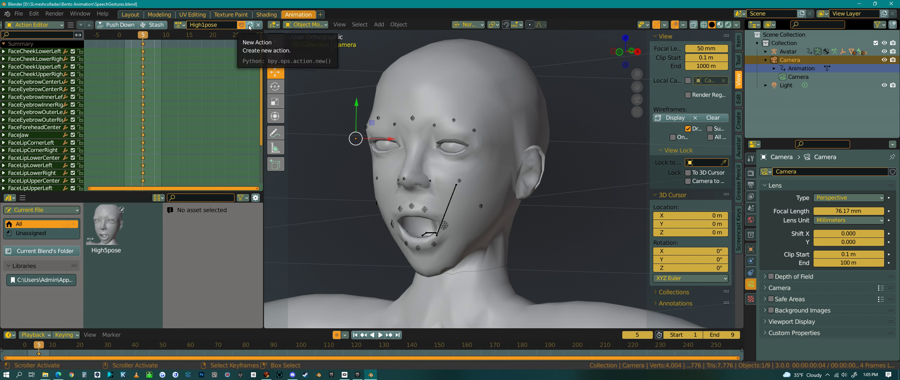
pyautogui.click(180, 25)
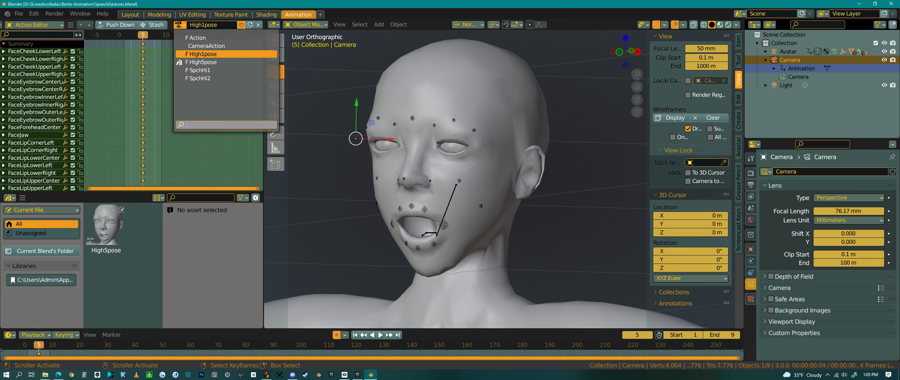
pyautogui.click(196, 62)
pyautogui.click(184, 26)
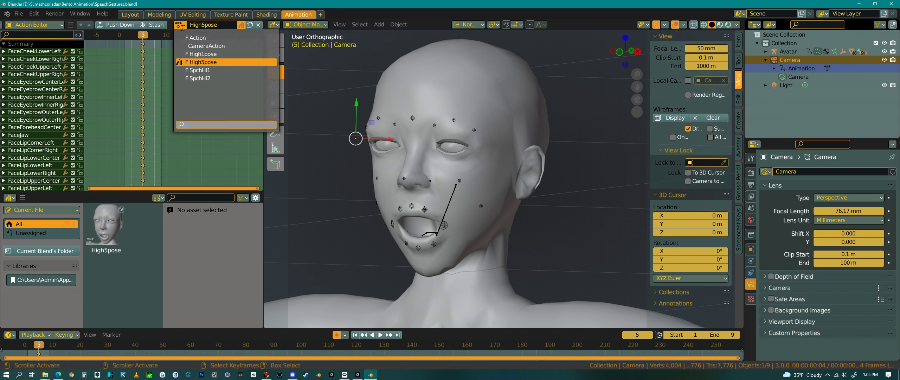
pyautogui.click(202, 41)
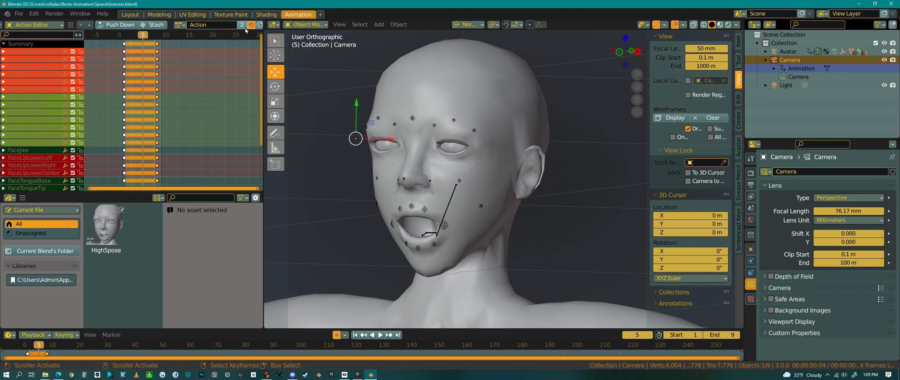
pyautogui.click(180, 25)
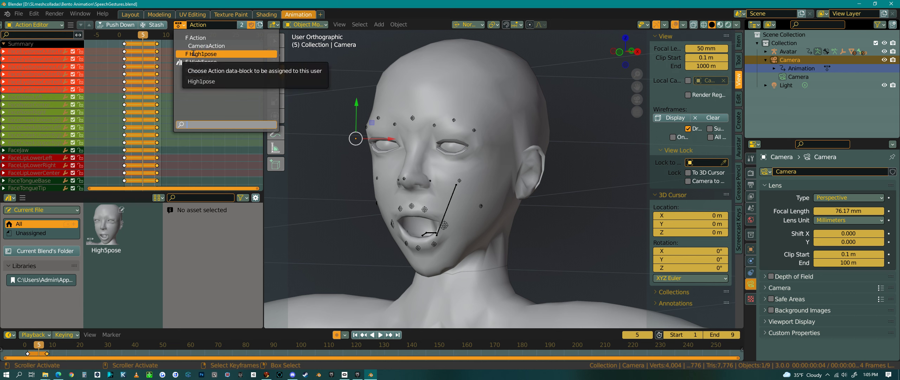
pyautogui.click(253, 28)
pyautogui.click(252, 26)
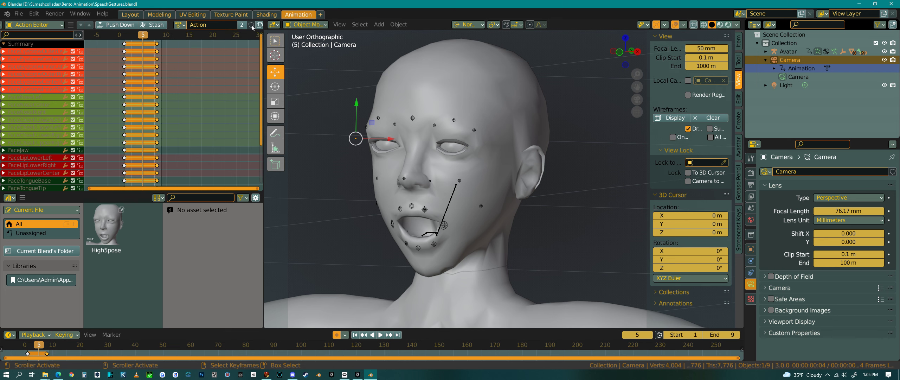
pyautogui.click(252, 25)
# Reassign High1pose to the camera without a fake user and save the file
pyautogui.click(180, 24)
pyautogui.click(201, 54)
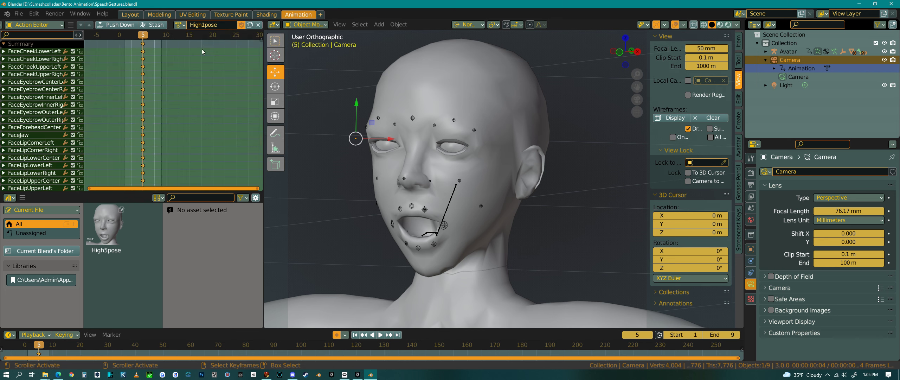
pyautogui.click(241, 25)
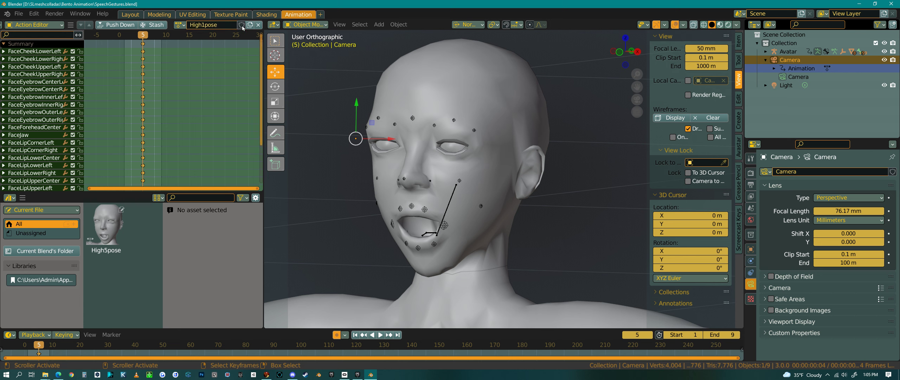
pyautogui.click(180, 26)
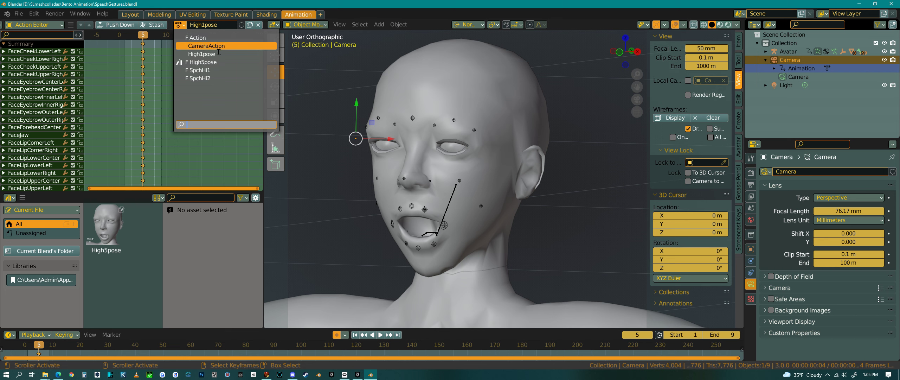
pyautogui.click(283, 160)
pyautogui.click(18, 13)
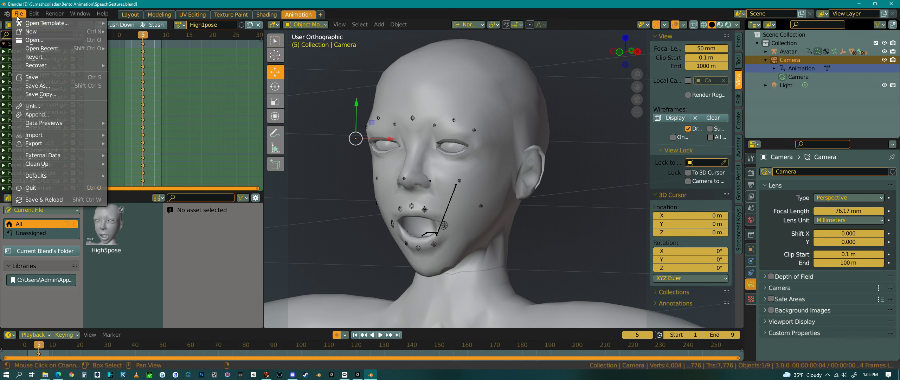
pyautogui.click(35, 80)
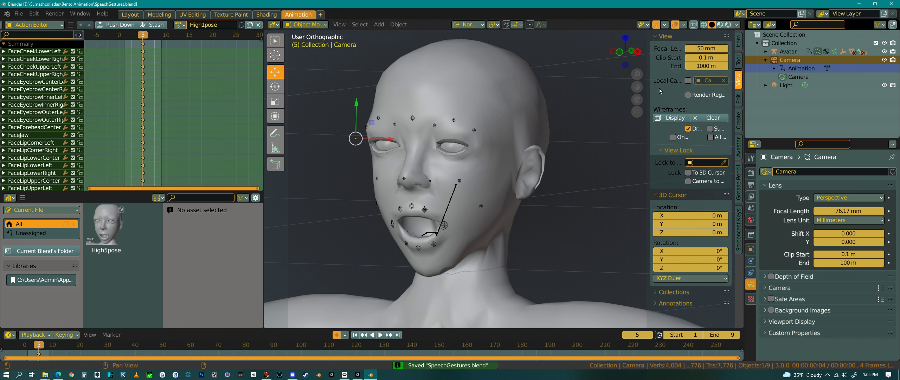
# Quit Blender and browse the Bento Animation folder in File Explorer
pyautogui.click(892, 4)
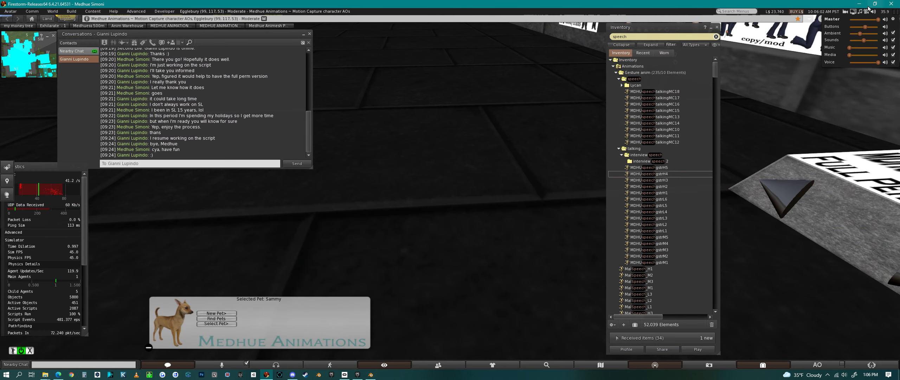
pyautogui.click(47, 374)
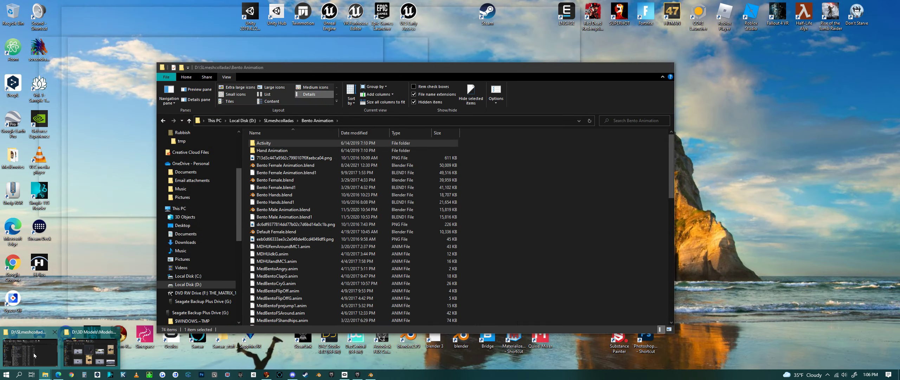
pyautogui.click(34, 355)
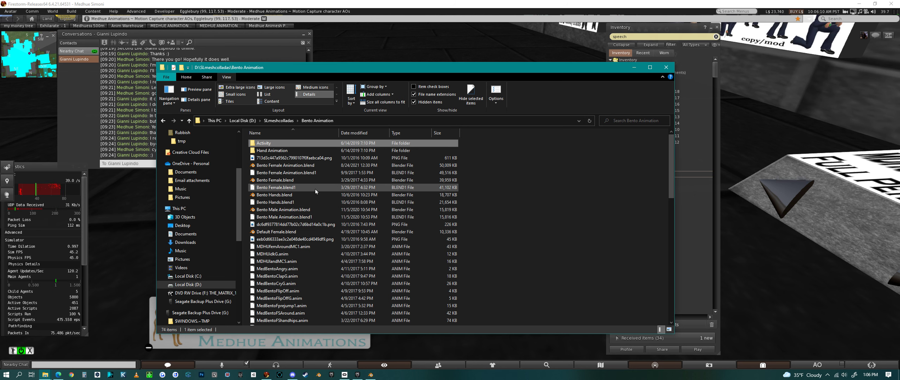
pyautogui.scroll(-16, 315, 188)
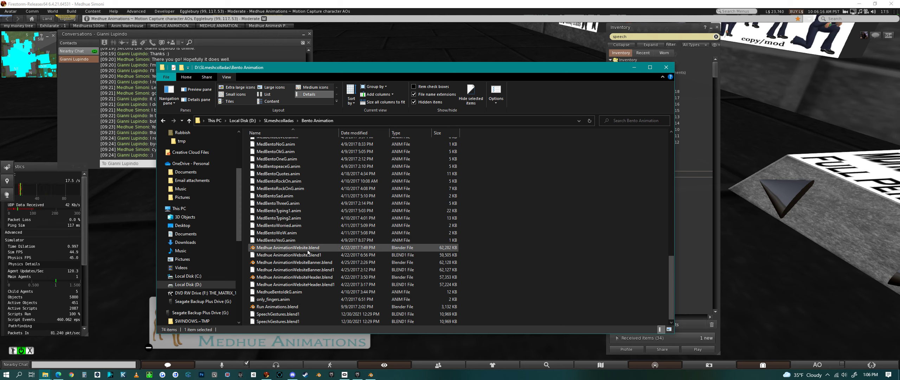
pyautogui.scroll(15, 309, 251)
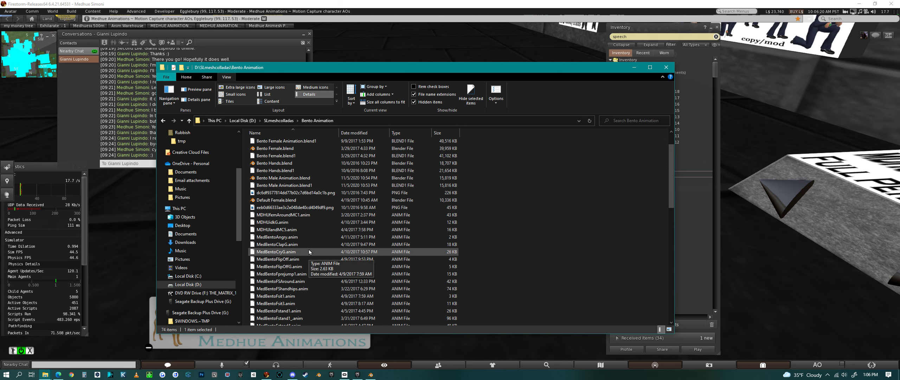
pyautogui.scroll(2, 309, 251)
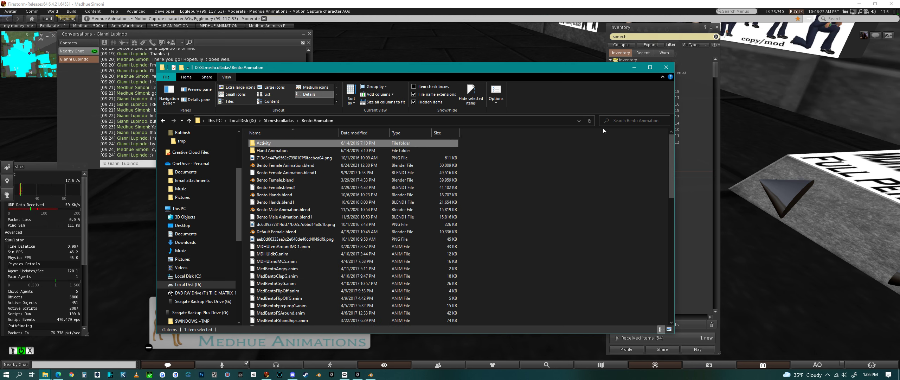
pyautogui.click(589, 123)
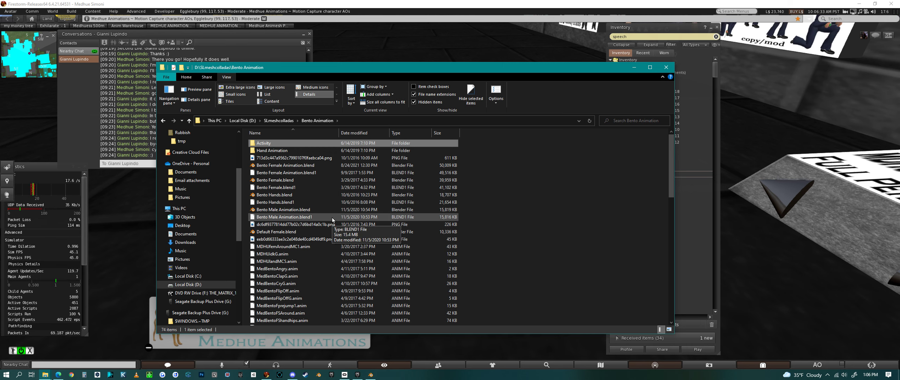
pyautogui.scroll(-6, 332, 217)
pyautogui.scroll(-10, 332, 217)
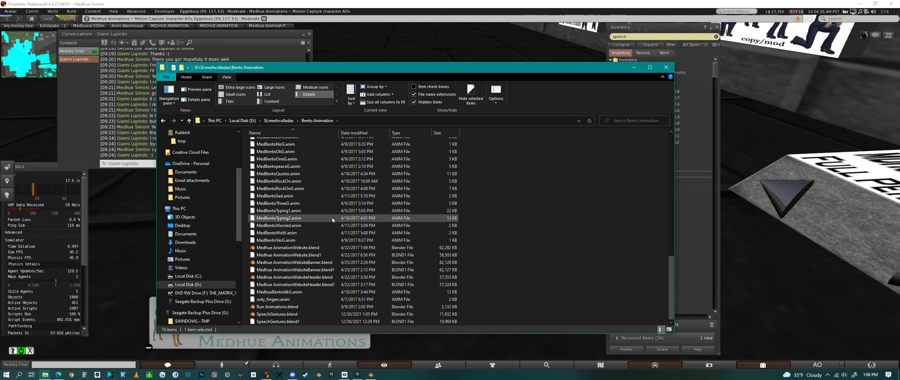
# Reopen SpeechGestures.blend in Blender
pyautogui.click(371, 374)
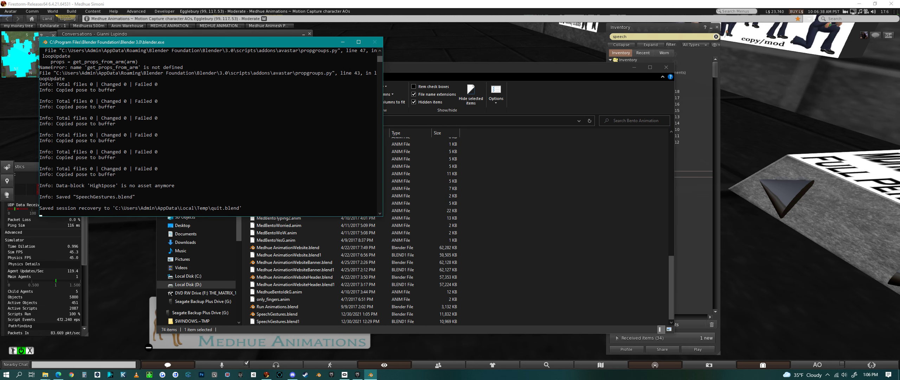
pyautogui.rightClick(371, 373)
pyautogui.click(371, 367)
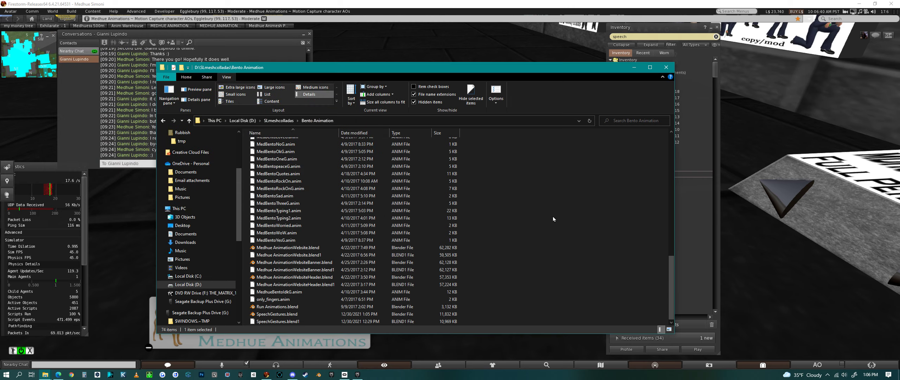
pyautogui.click(861, 4)
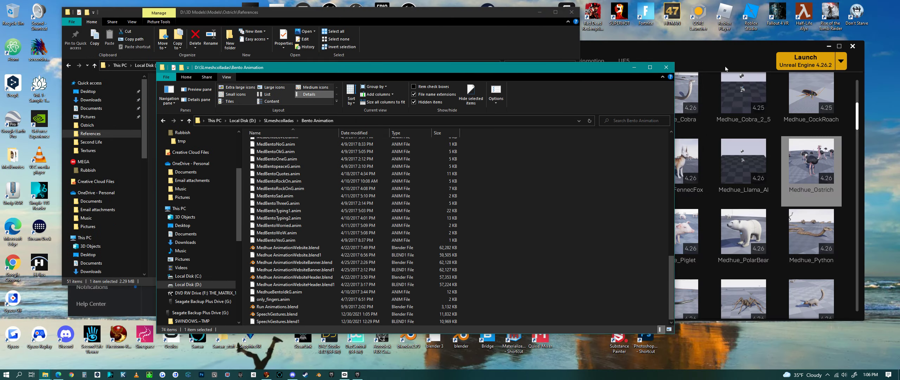
pyautogui.click(319, 375)
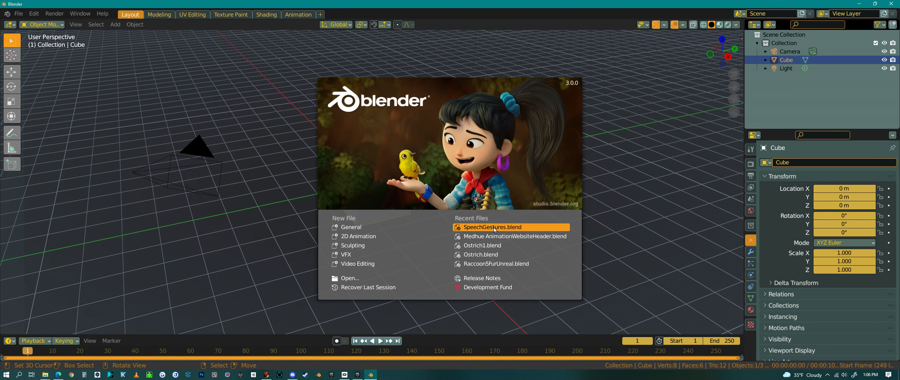
pyautogui.click(494, 228)
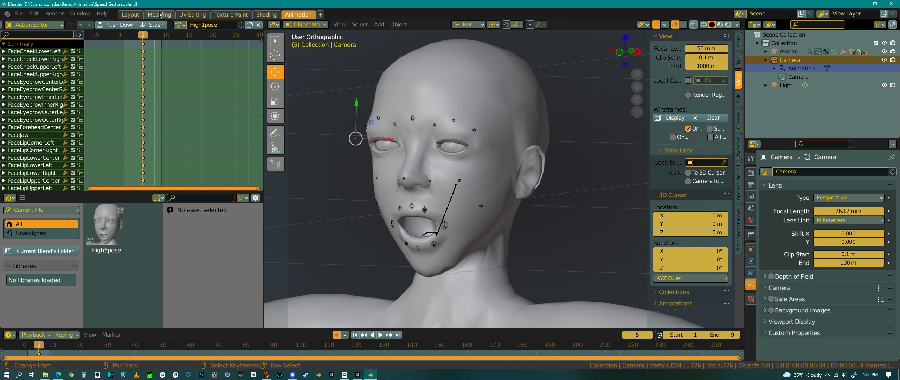
# Assign the Action action to the camera and open the Nonlinear Animation editor
pyautogui.click(179, 25)
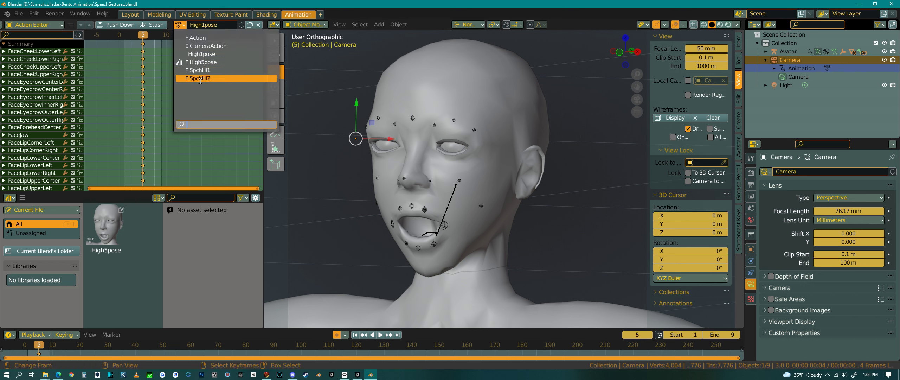
pyautogui.click(213, 37)
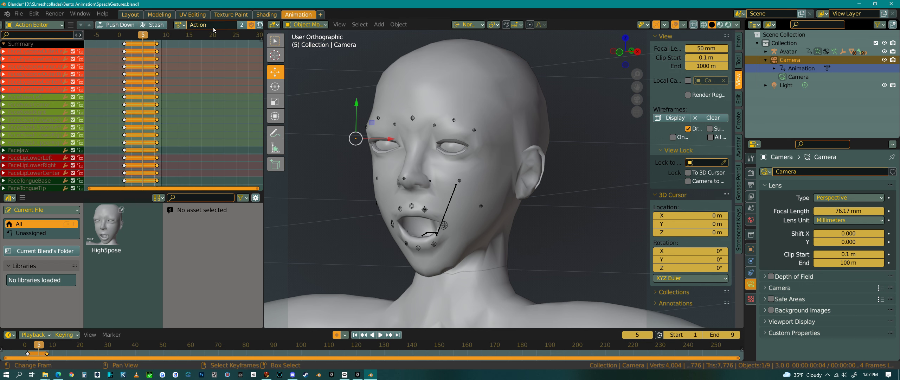
pyautogui.click(12, 200)
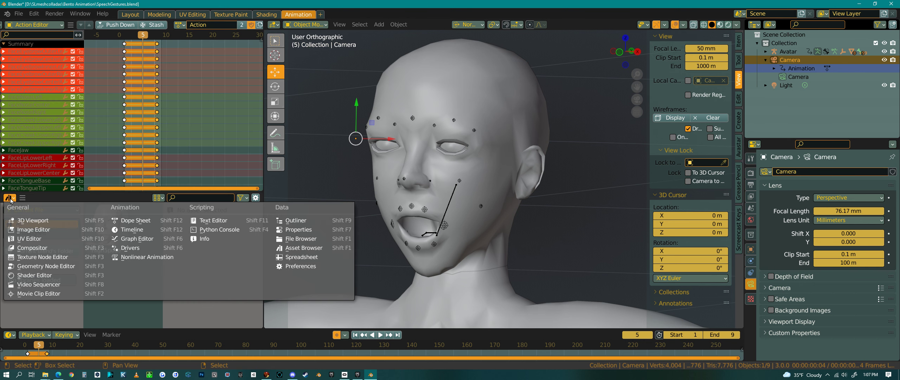
pyautogui.click(143, 257)
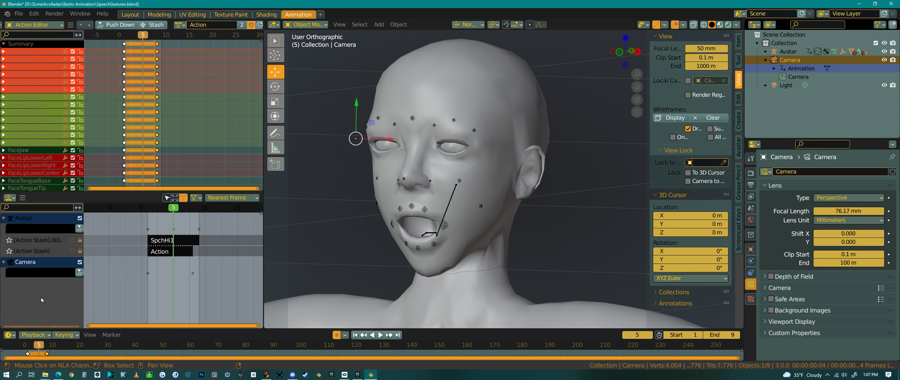
# Push the camera's action down into an NLA track and undo it
pyautogui.click(80, 272)
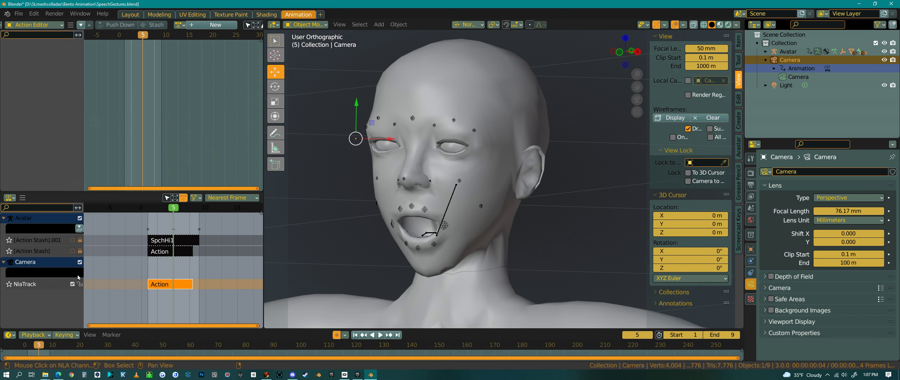
pyautogui.hotkey('ctrl', 'z')
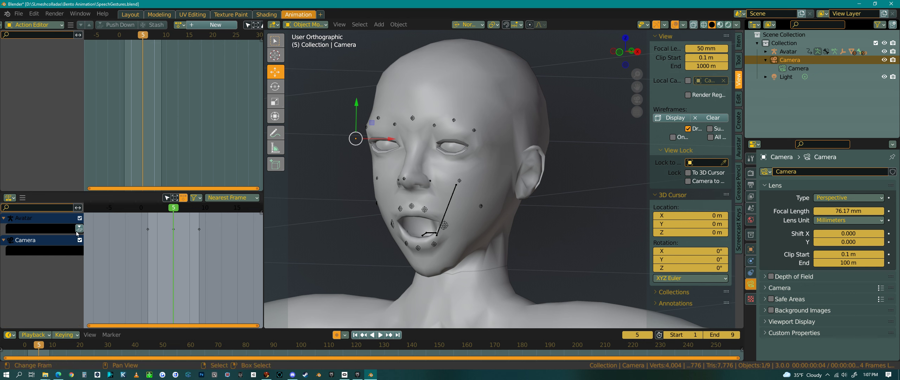
# Select the avatar armature, assign it the Action action, and save the file
pyautogui.click(455, 123)
pyautogui.click(179, 25)
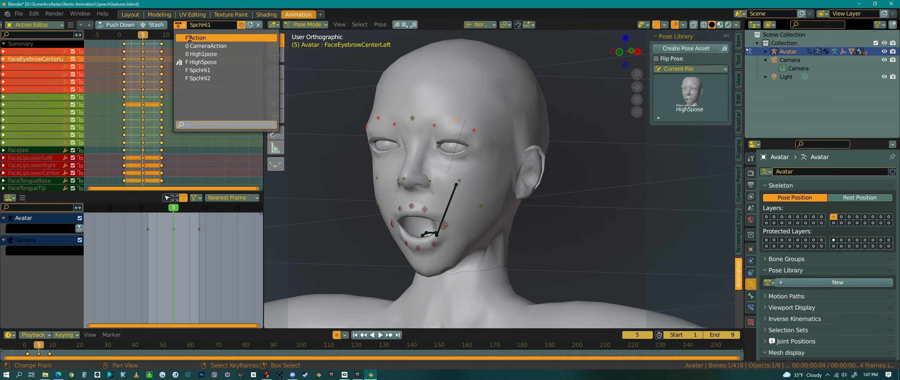
pyautogui.click(190, 38)
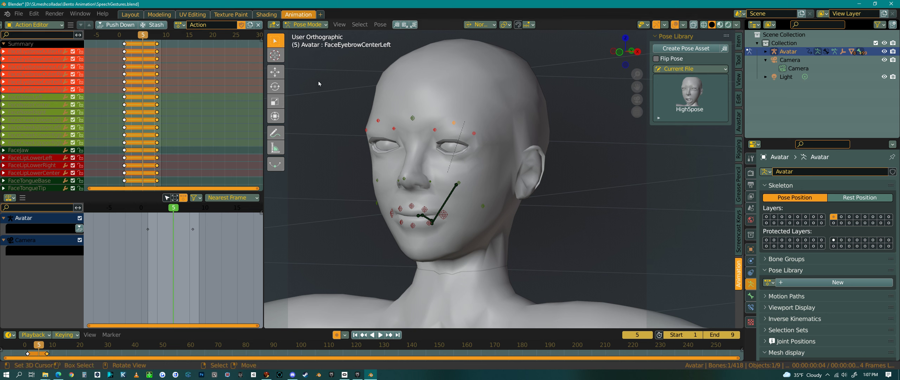
pyautogui.click(18, 13)
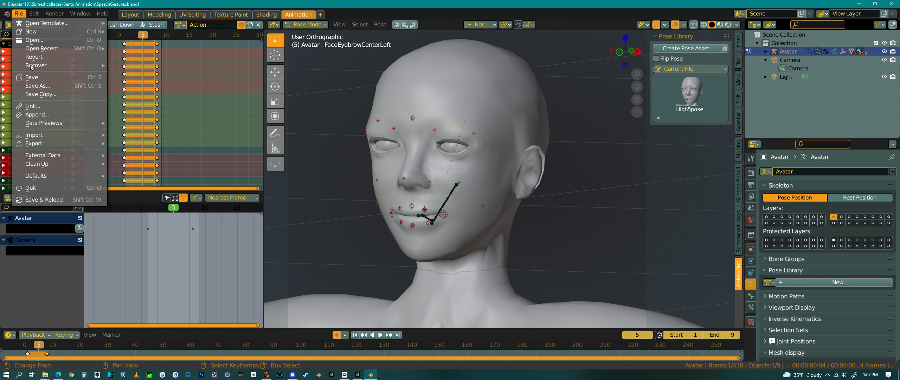
pyautogui.click(32, 77)
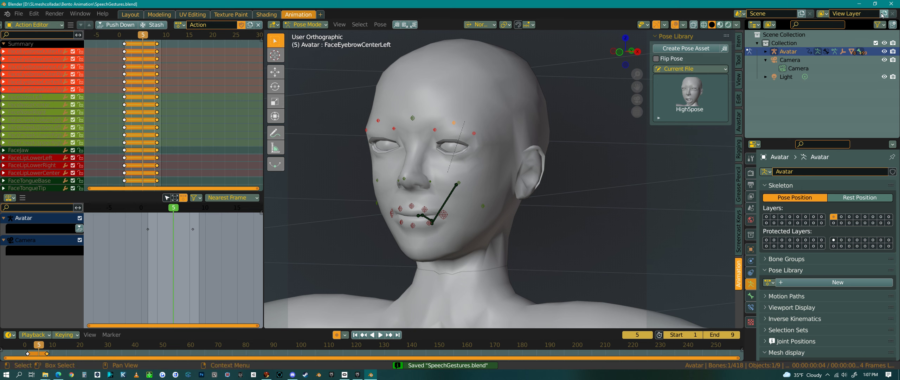
# Quit Blender, relaunch it, and reopen SpeechGestures.blend from the recent files
pyautogui.click(891, 4)
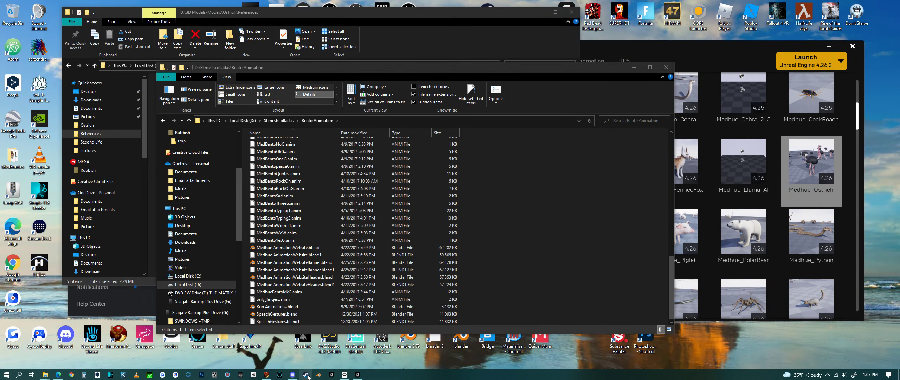
pyautogui.click(319, 375)
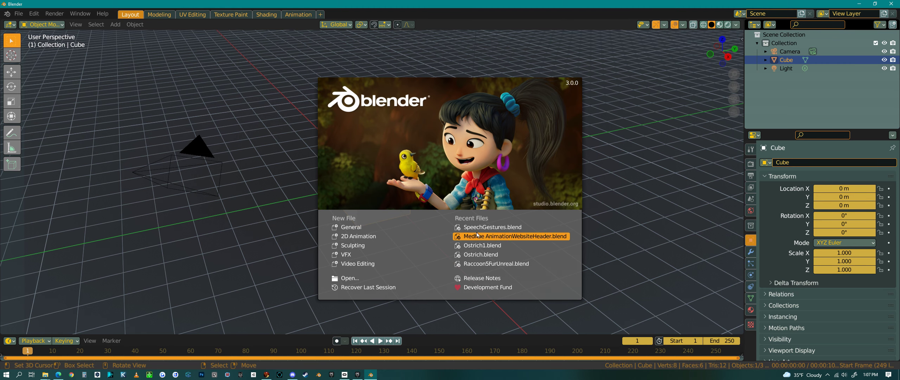
pyautogui.click(482, 228)
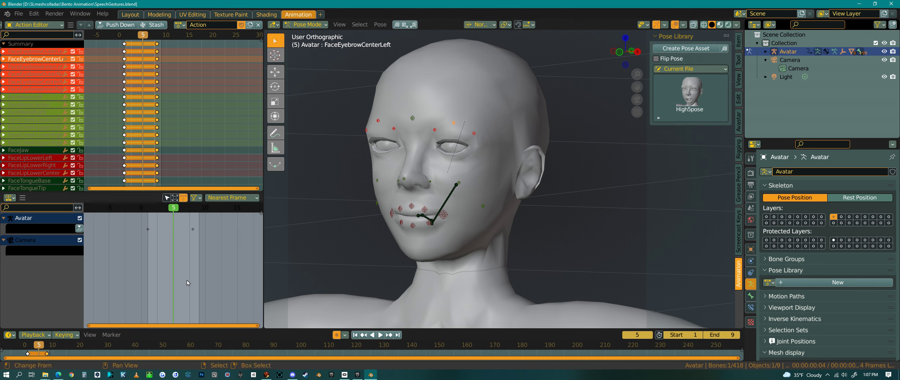
# Review the list of available actions for the avatar armature without changing the assignment
pyautogui.click(180, 26)
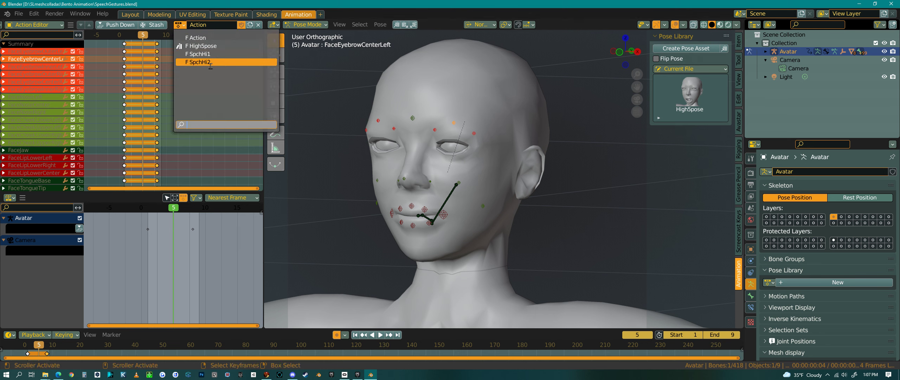
pyautogui.click(522, 162)
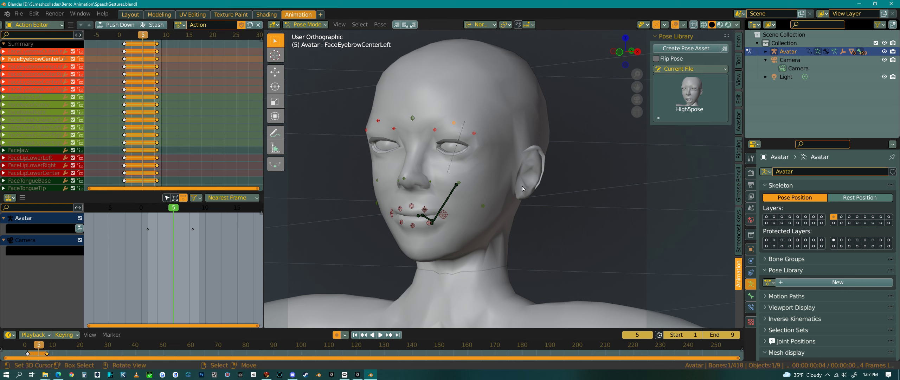
pyautogui.moveTo(518, 173); pyautogui.dragTo(531, 198, button='middle')
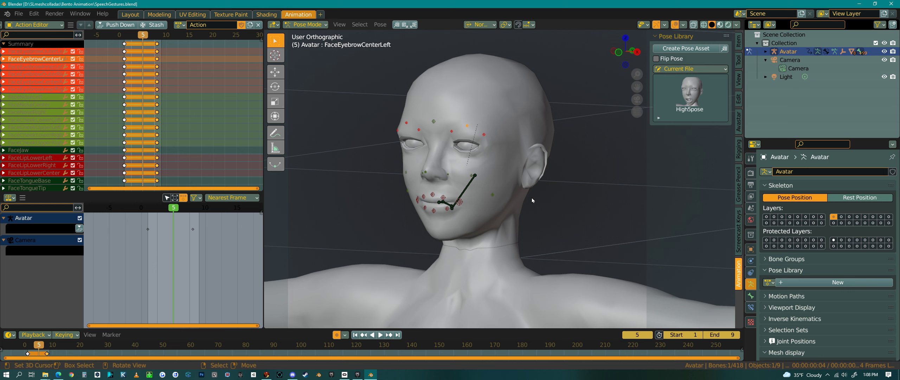
pyautogui.hotkey('alt', 'z')
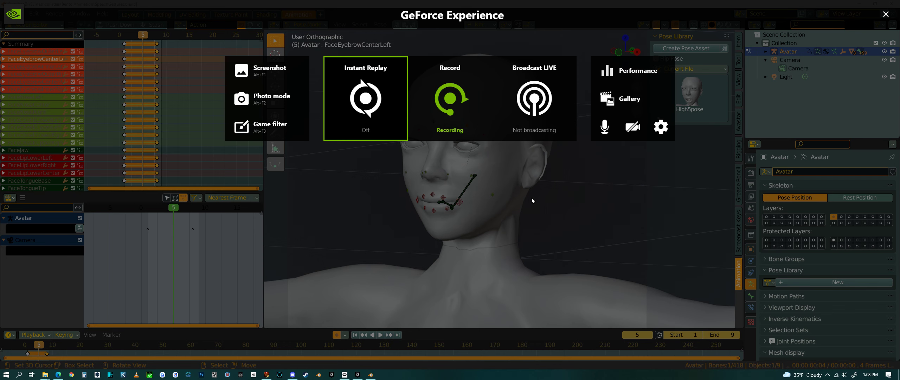